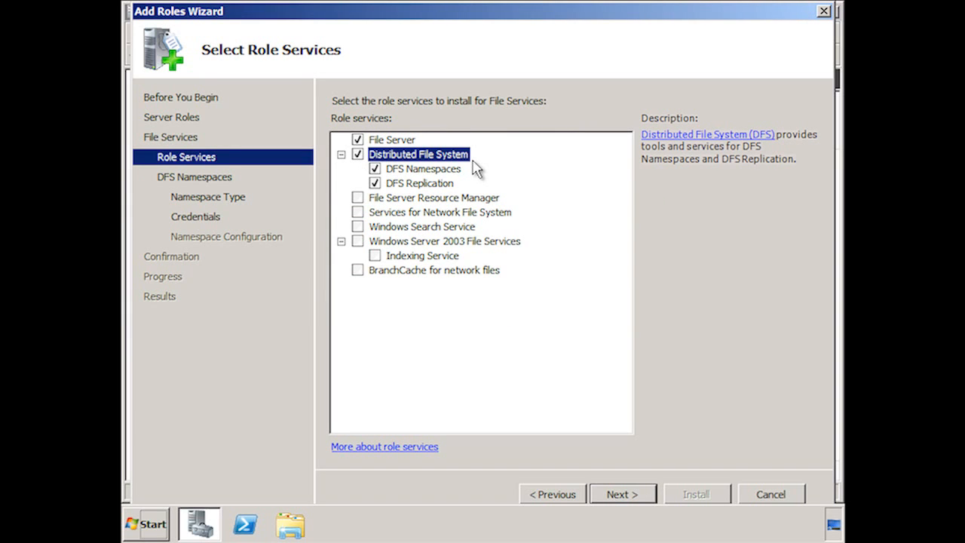
Keep DFS Namespaces and DFS Replication selected under Distributed File System and continue to the namespace page.
click(453, 170)
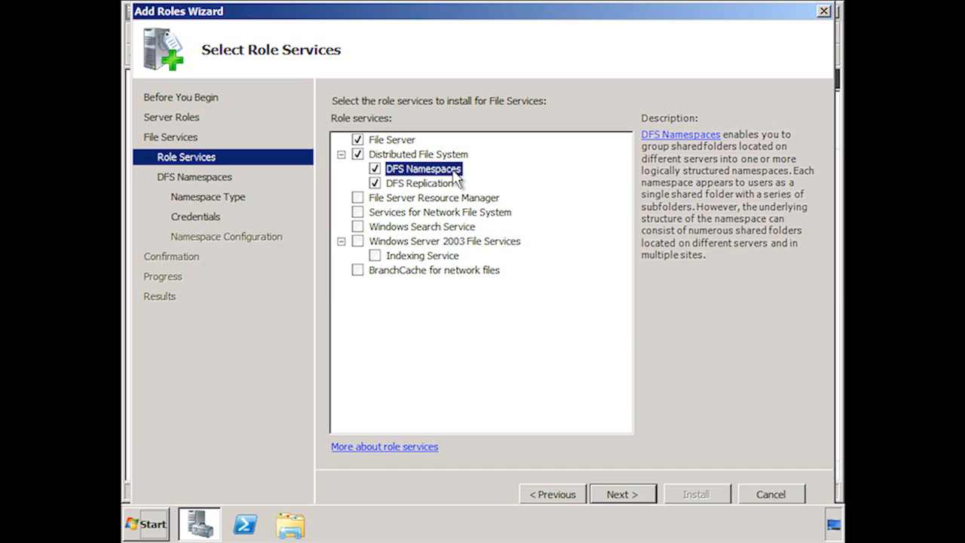
click(451, 186)
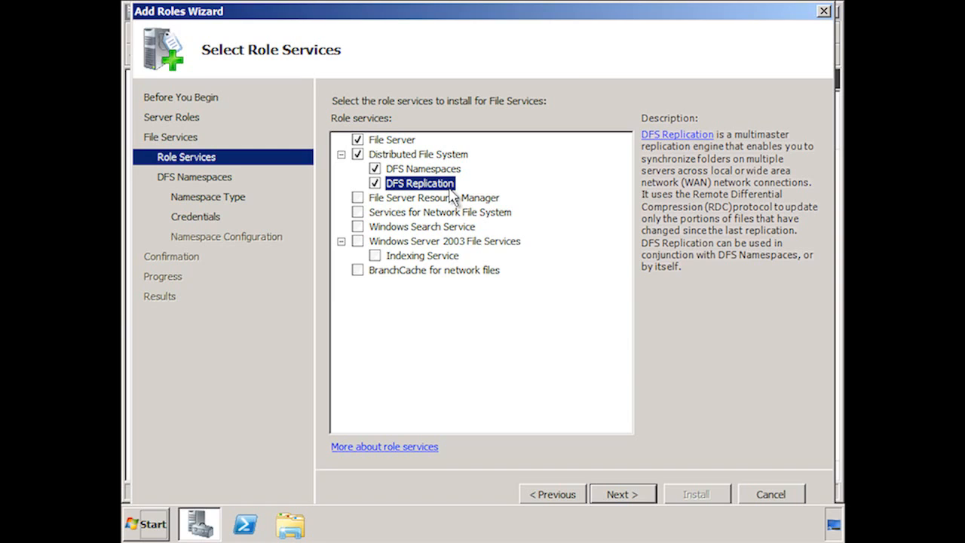
click(652, 497)
click(644, 496)
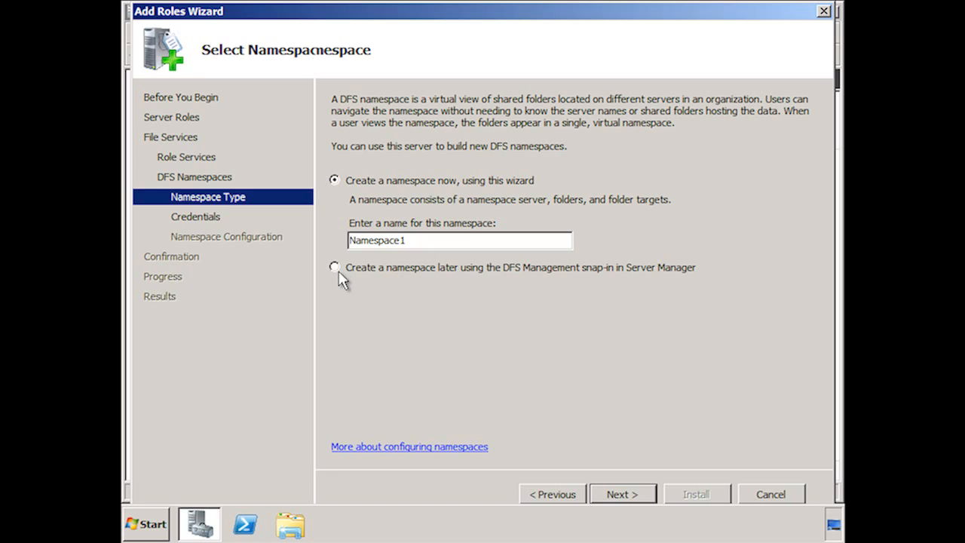
Name the new namespace General and continue to the namespace type page.
drag(416, 239, 346, 240)
text(General)
key(Tab)
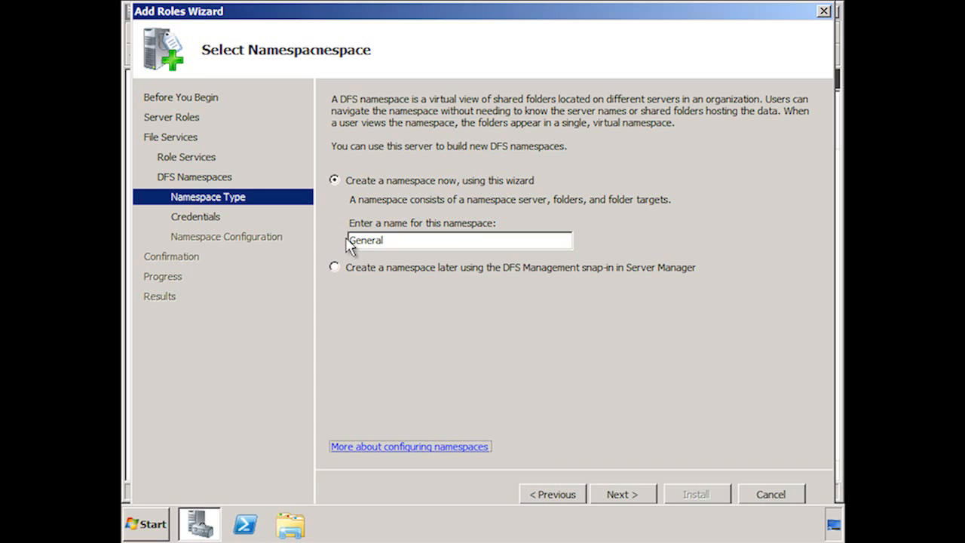
click(637, 498)
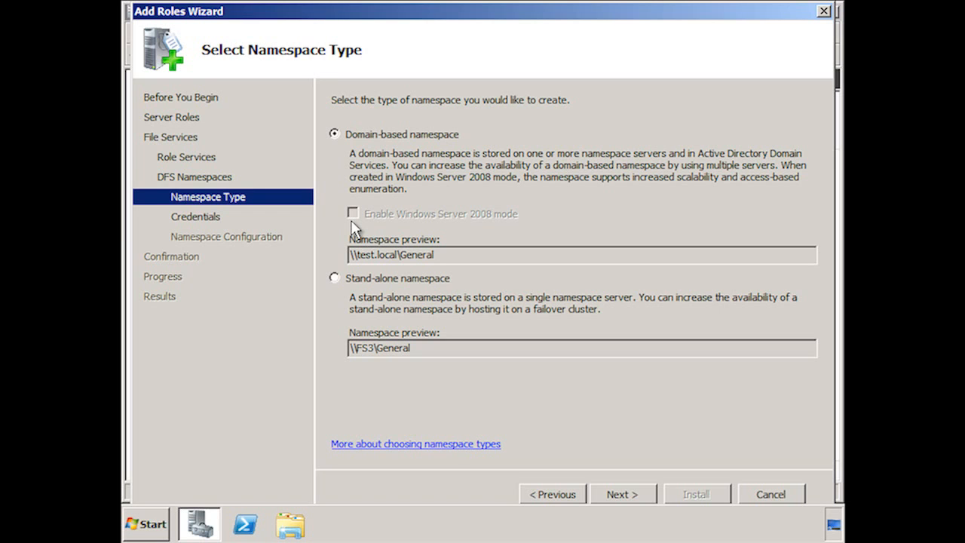
Open Active Directory Domains and Trusts from Administrative Tools.
click(166, 520)
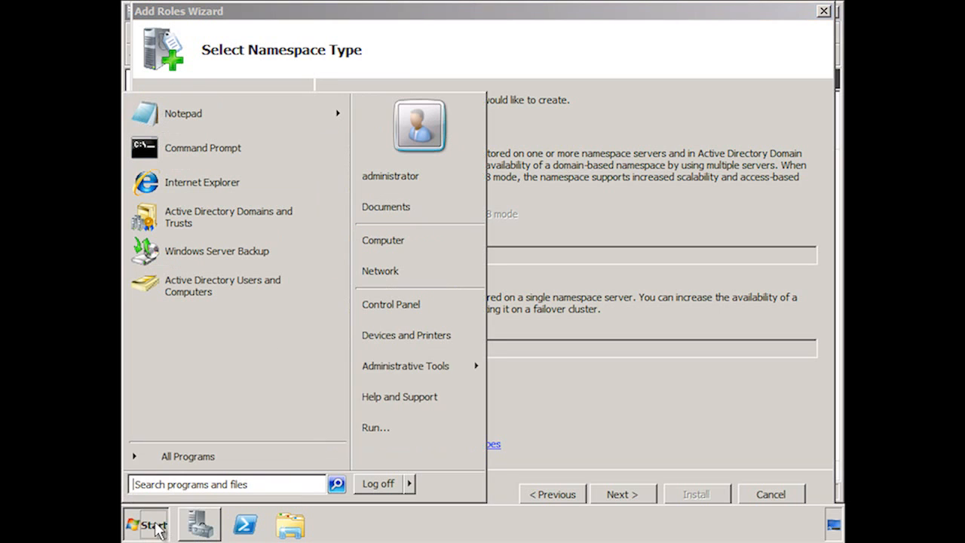
mouse_move(441, 375)
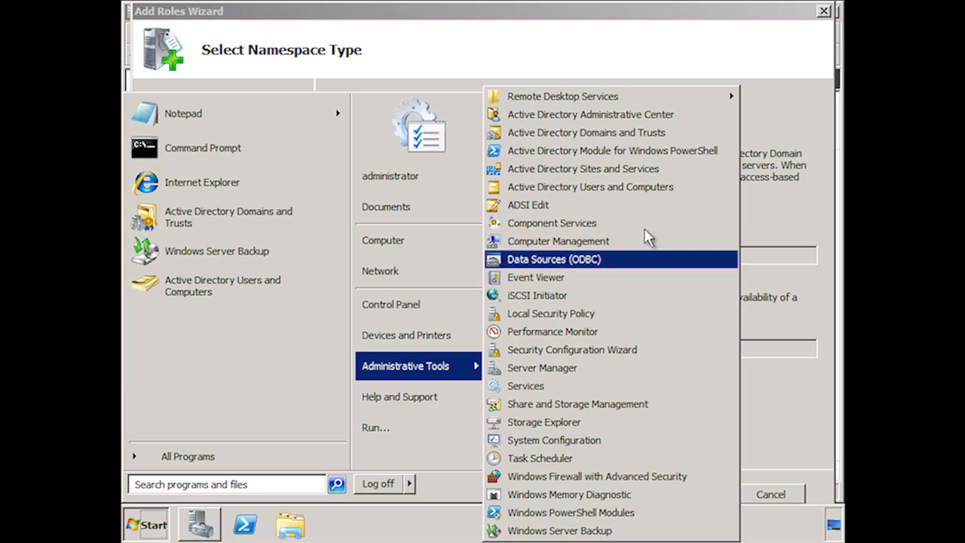
click(730, 134)
Raise the test.local domain functional level to Windows Server 2008 and confirm the change.
right_click(181, 91)
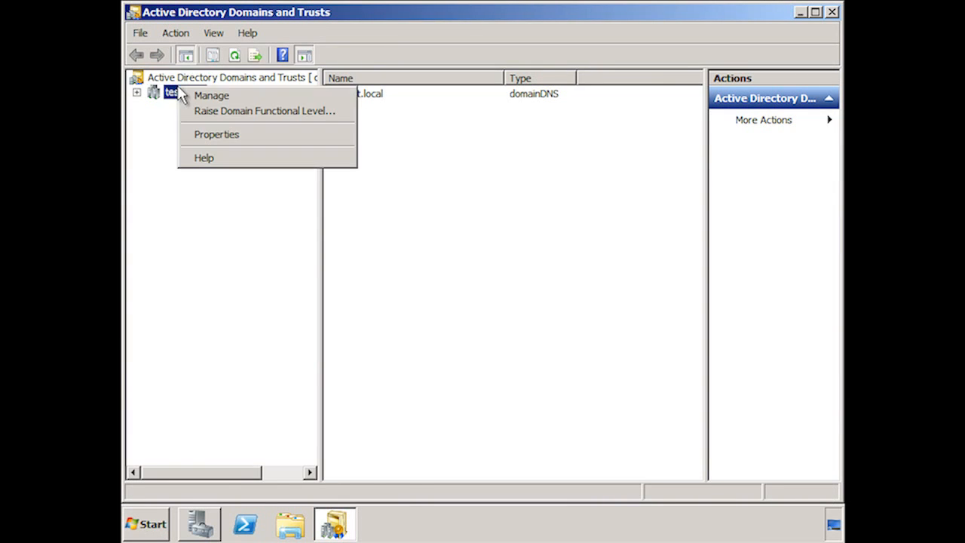
click(339, 120)
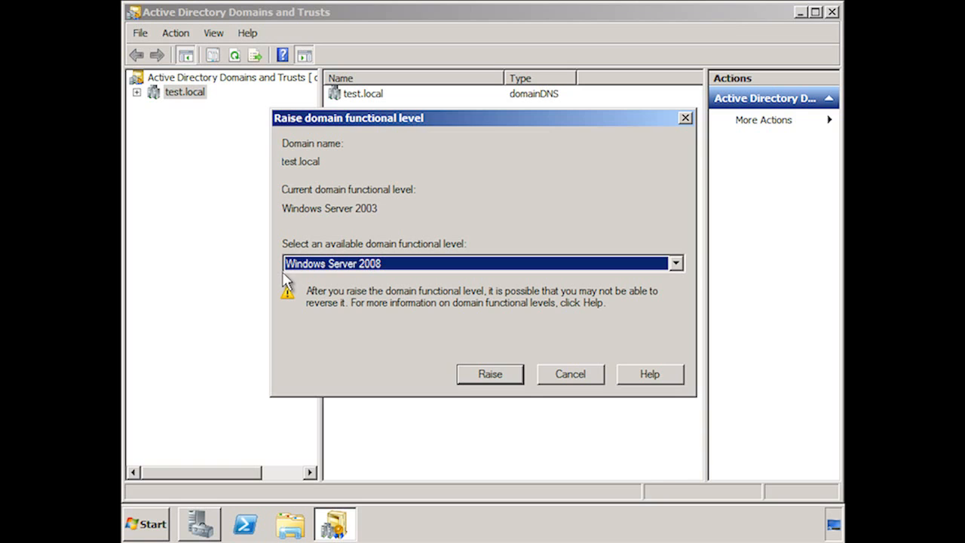
click(508, 375)
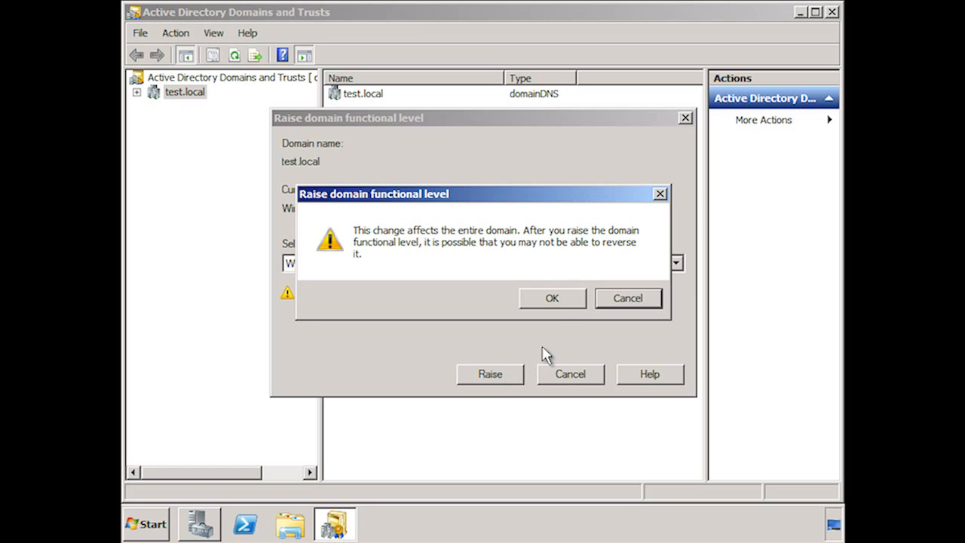
click(573, 300)
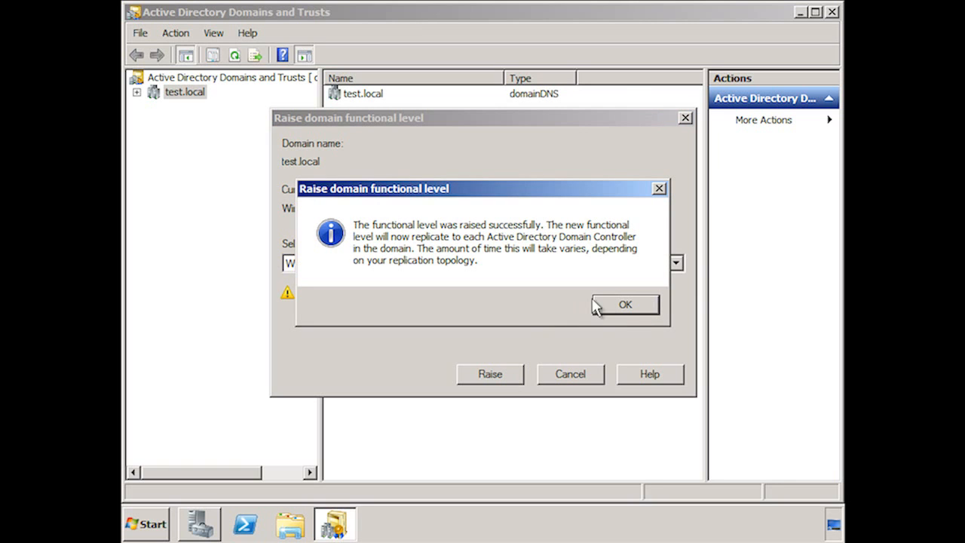
click(643, 307)
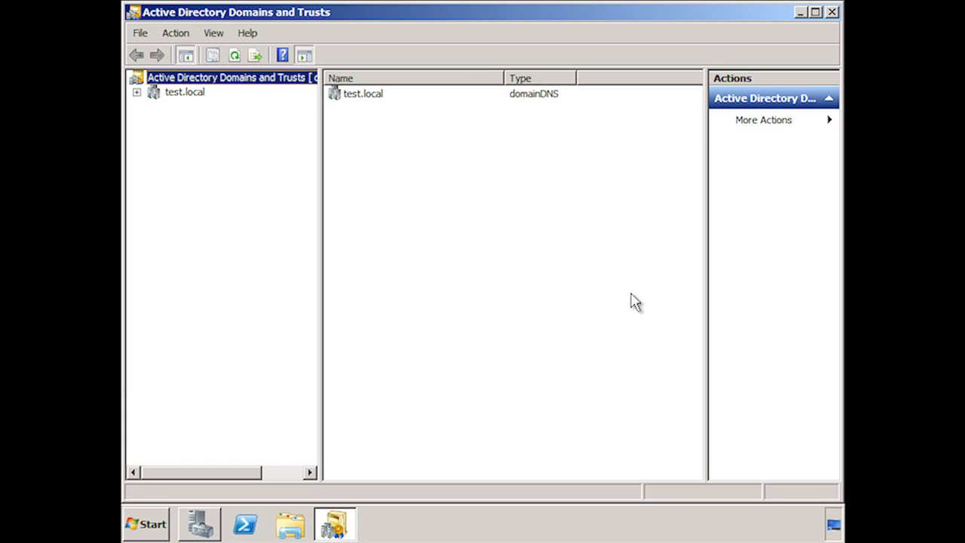
right_click(235, 84)
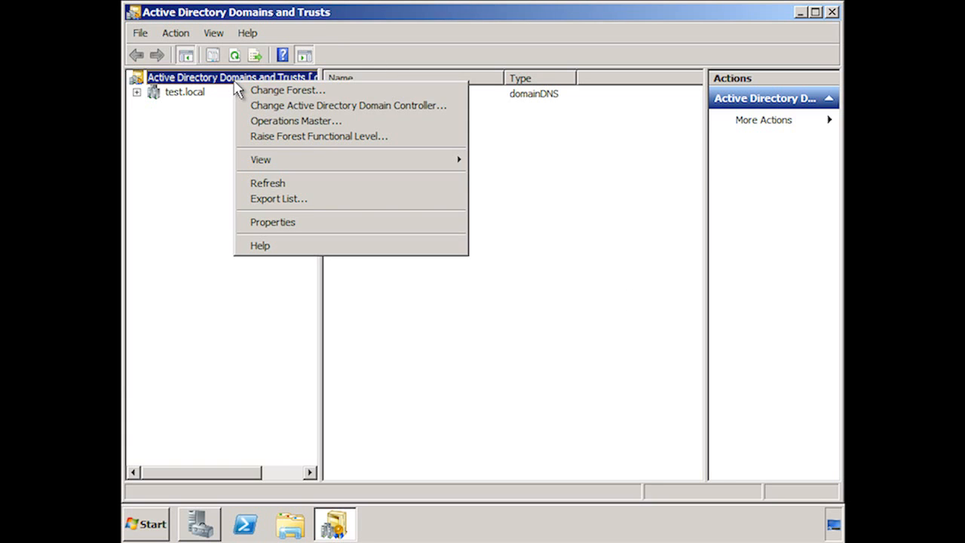
click(460, 139)
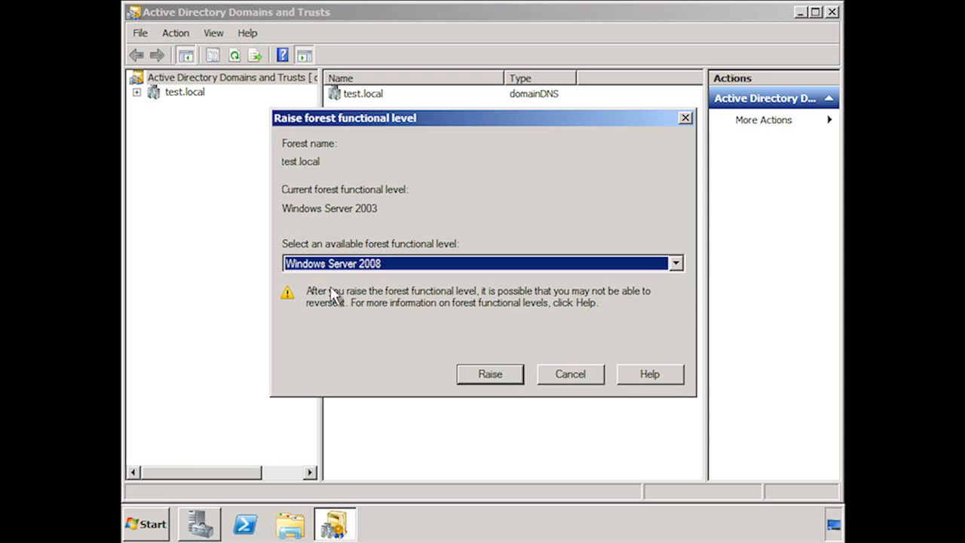
click(601, 379)
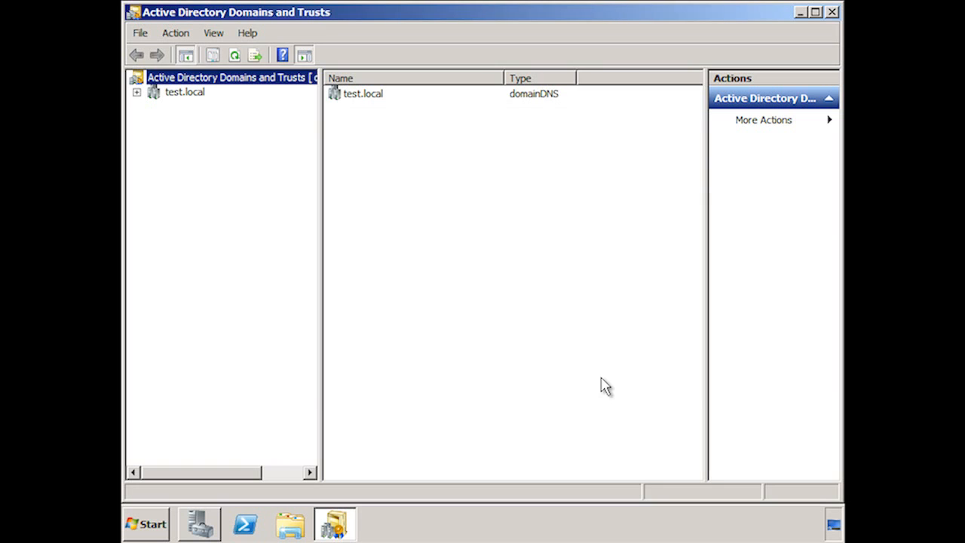
Close the domains tool and accept the domain-based namespace type in the wizard.
click(831, 13)
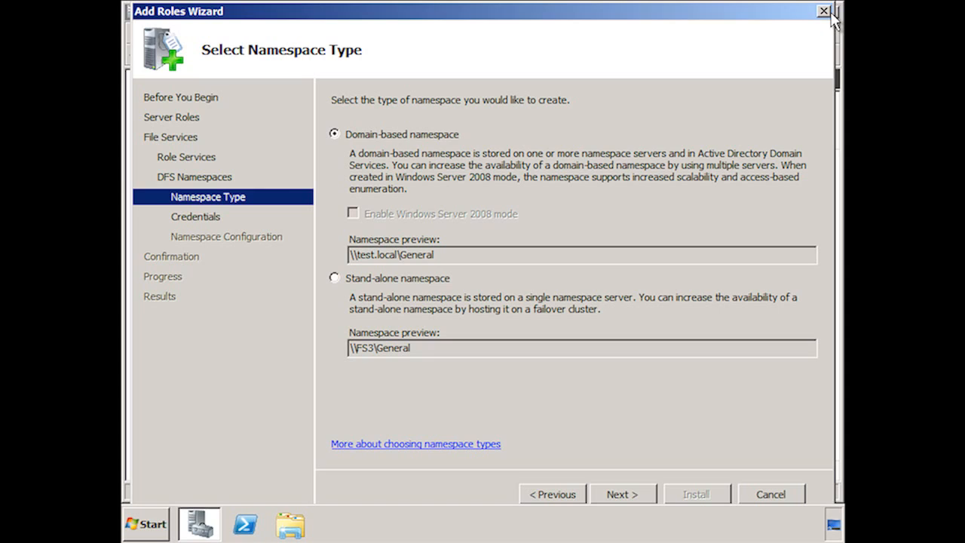
click(623, 494)
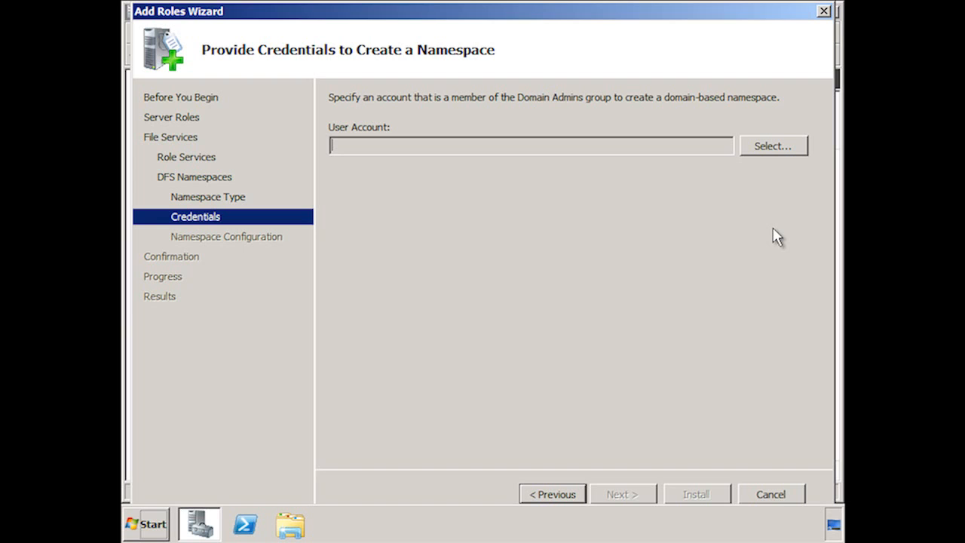
Provide the test\administrator account and its password as namespace credentials, then continue.
click(792, 154)
text(test\administrator)
key(Tab)
text(•••••••••)
click(571, 325)
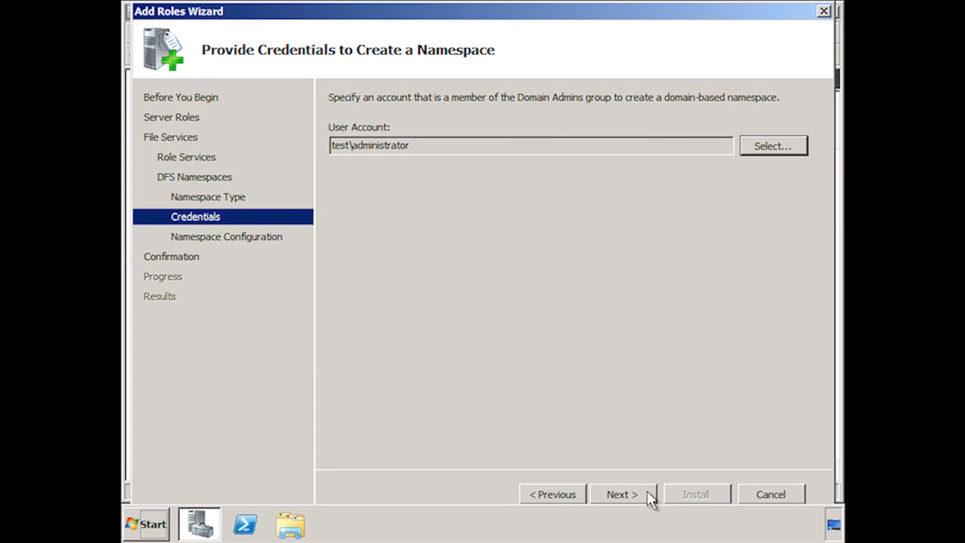
click(622, 495)
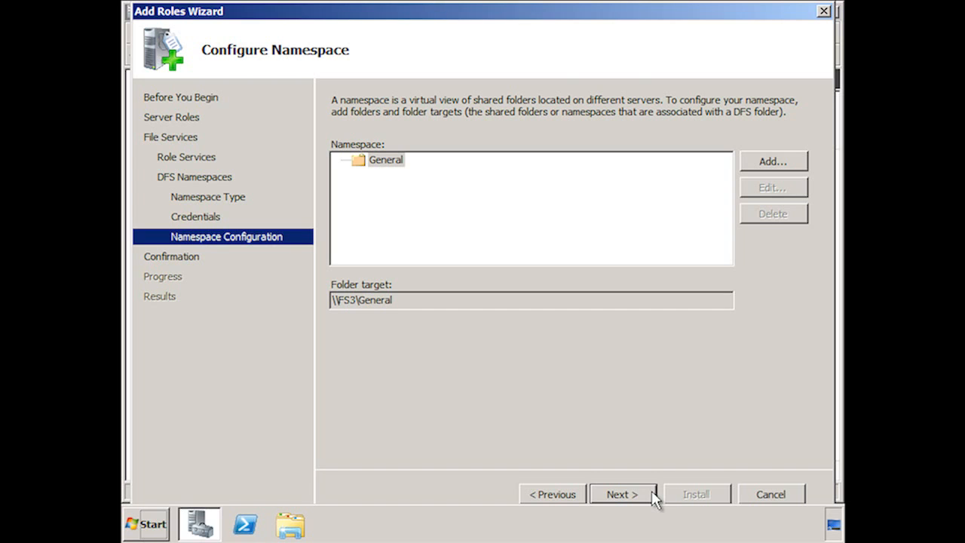
Add a namespace folder by browsing server app2's shared folders and choosing Software Installs as the target.
click(776, 163)
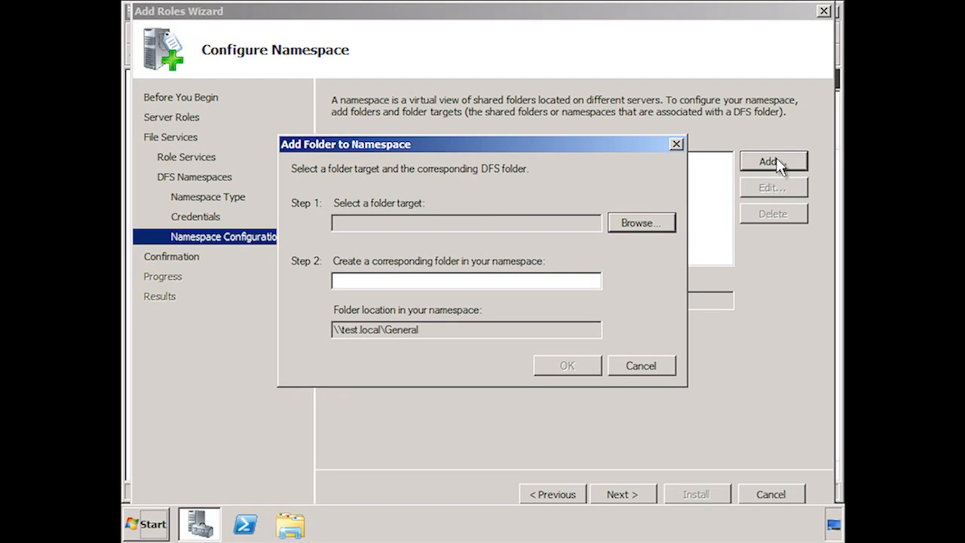
click(617, 229)
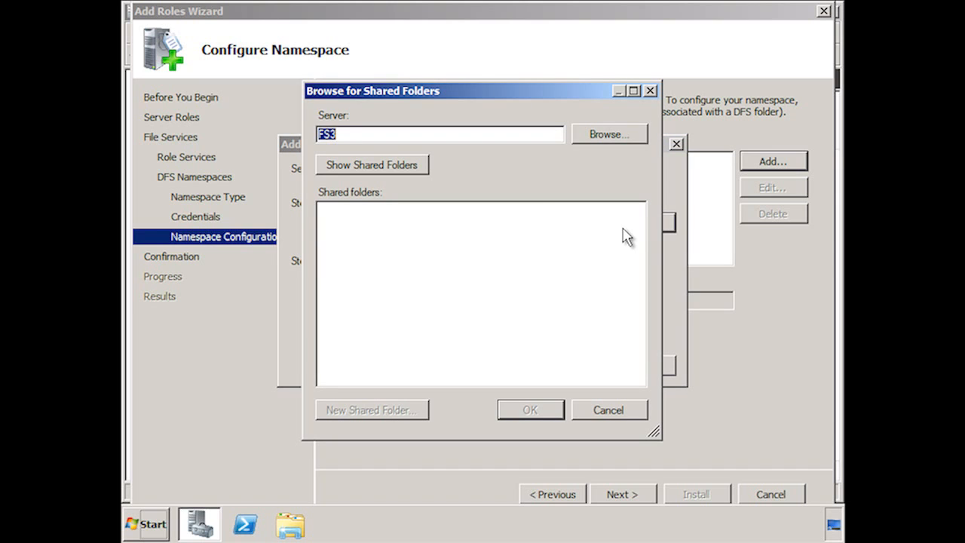
text(app2)
click(423, 167)
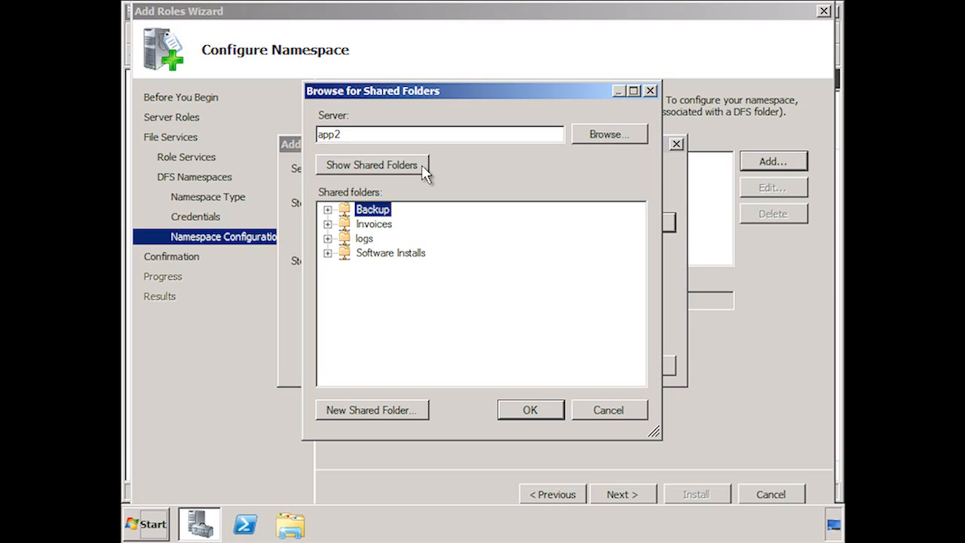
click(407, 253)
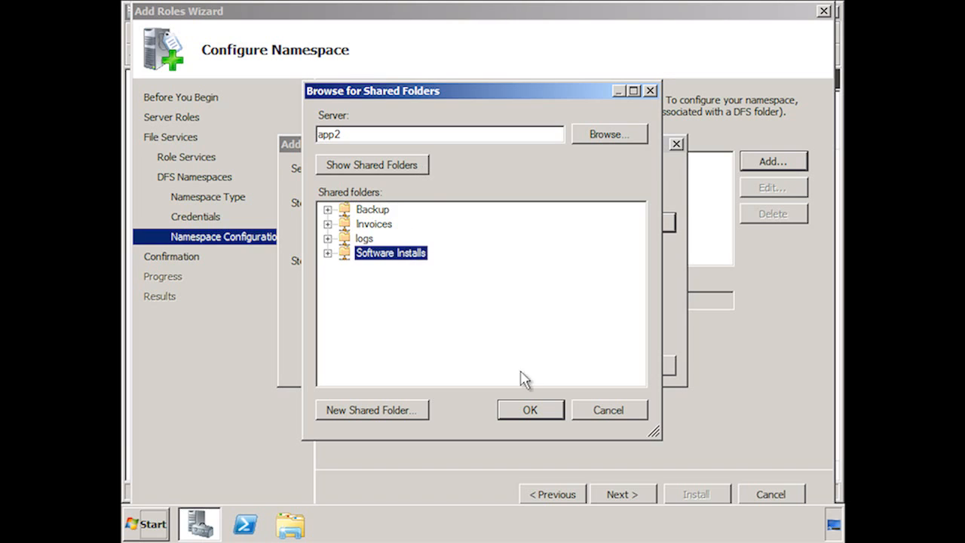
click(558, 413)
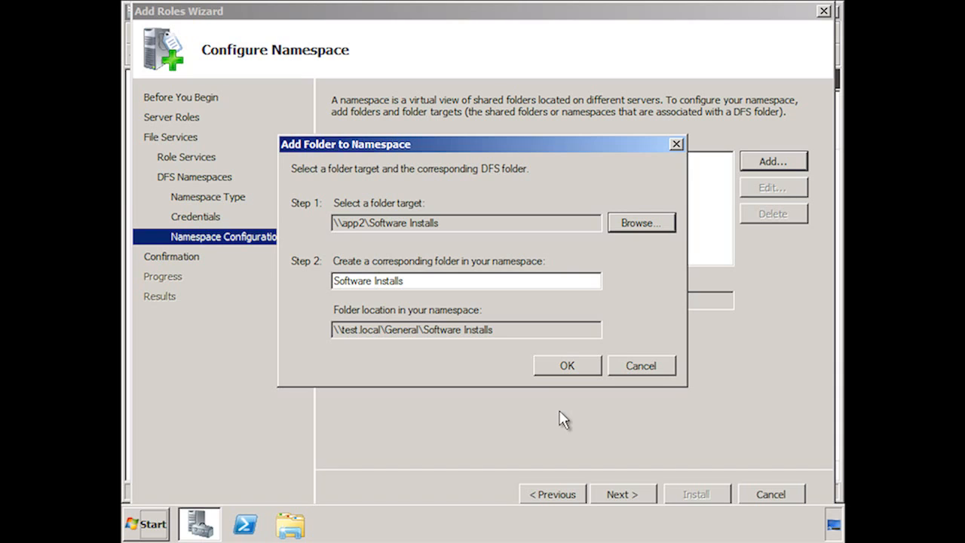
Name the corresponding namespace folder Software and add it.
double_click(382, 280)
key(BackSpace)
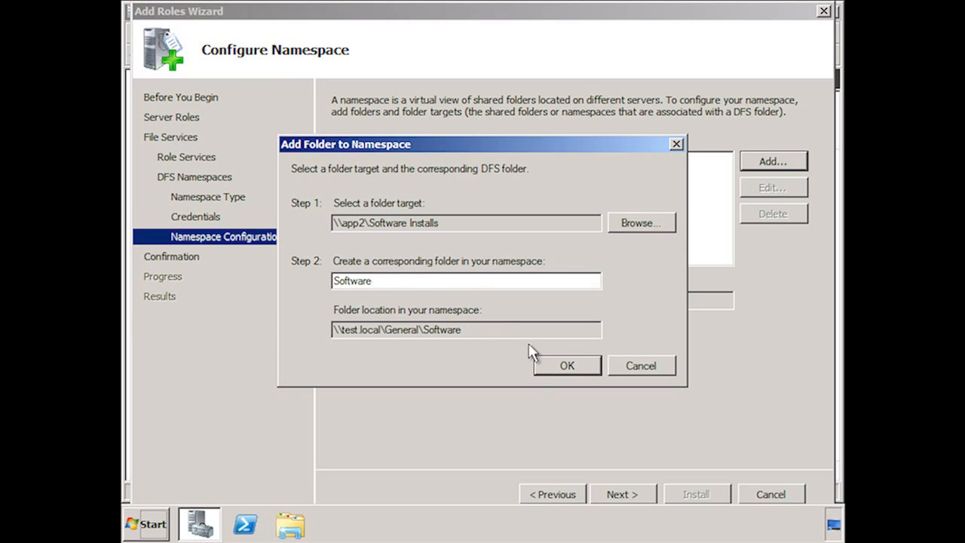
click(569, 366)
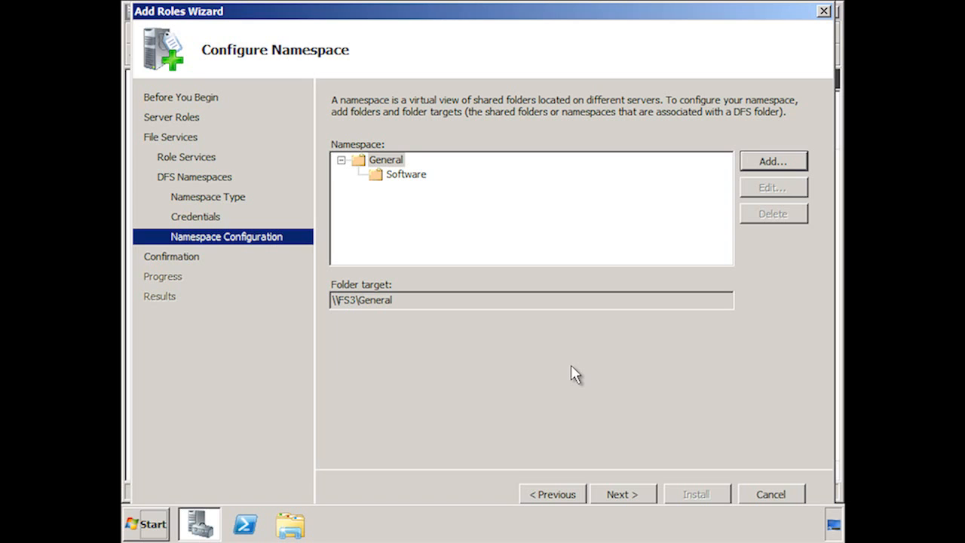
Install the selected File Services role services and close the wizard.
click(642, 496)
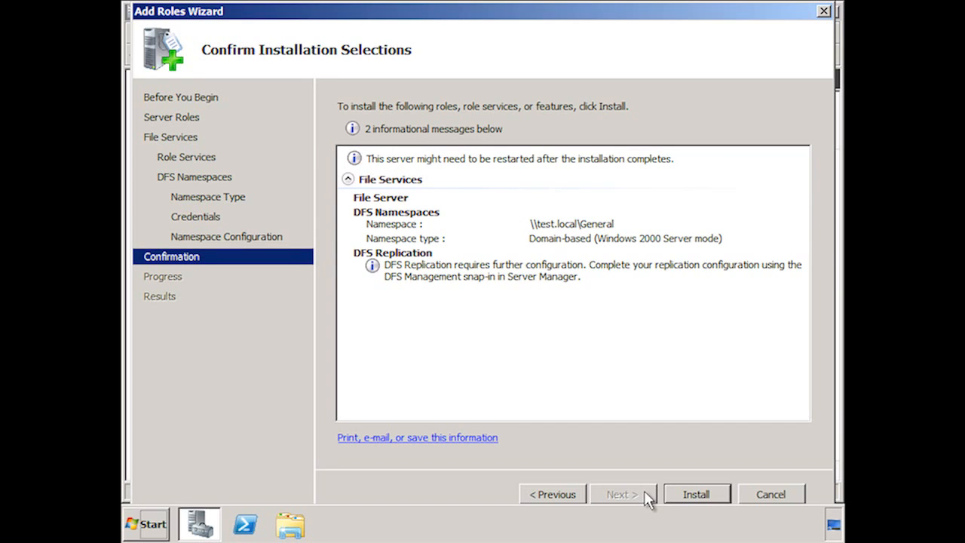
click(720, 496)
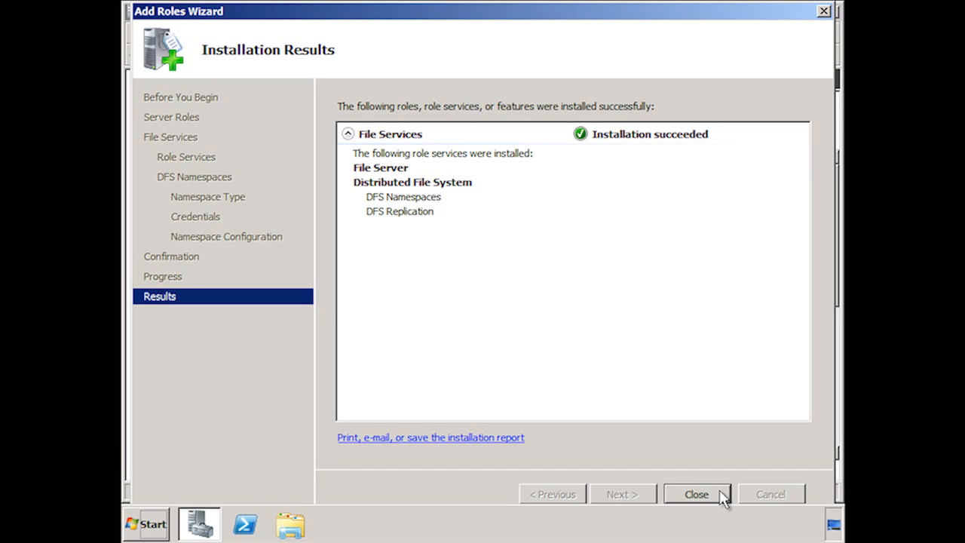
click(696, 494)
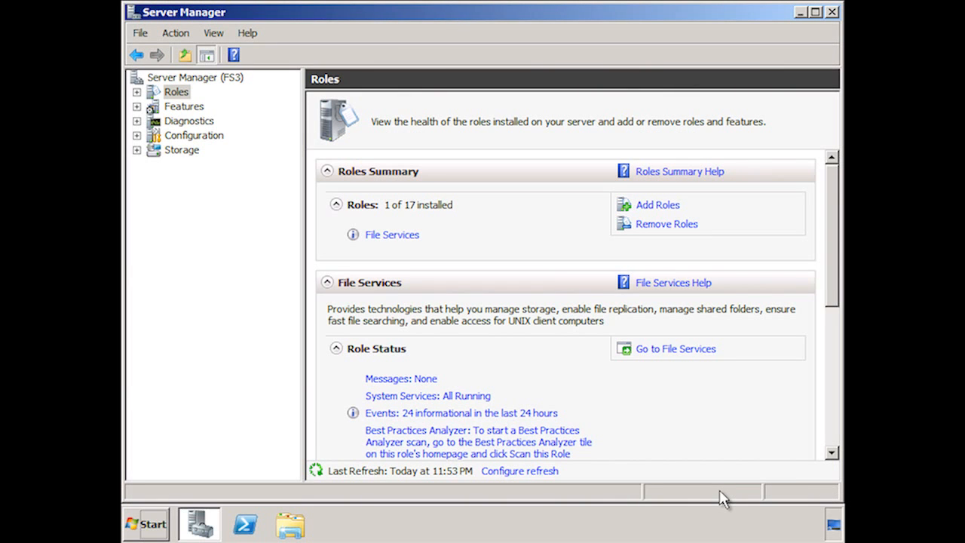
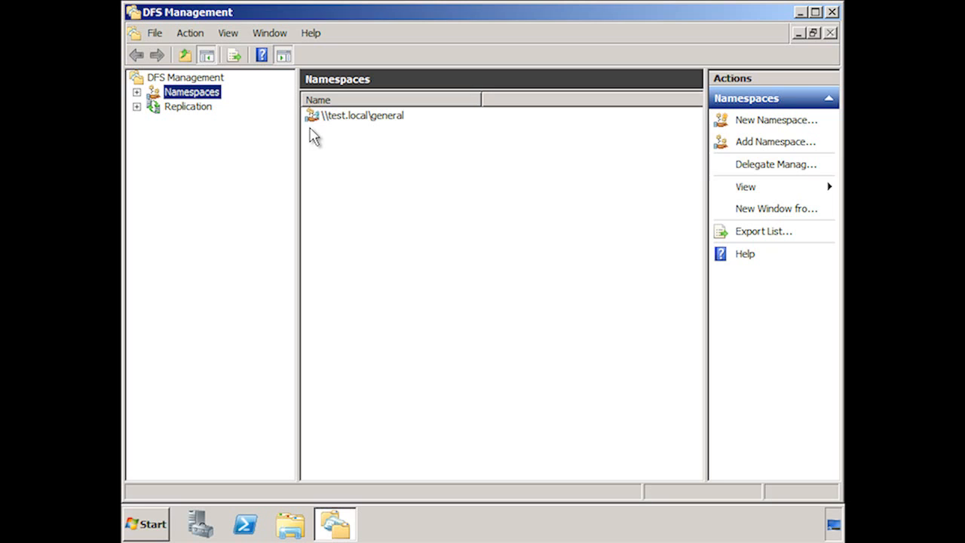
Start a new namespace hosted on server fs5.
click(777, 121)
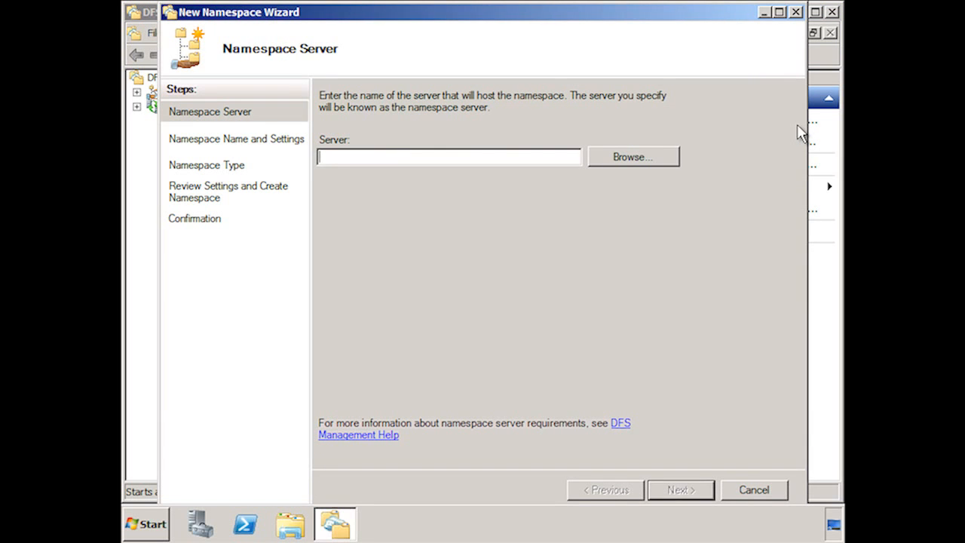
text(fs5)
click(702, 494)
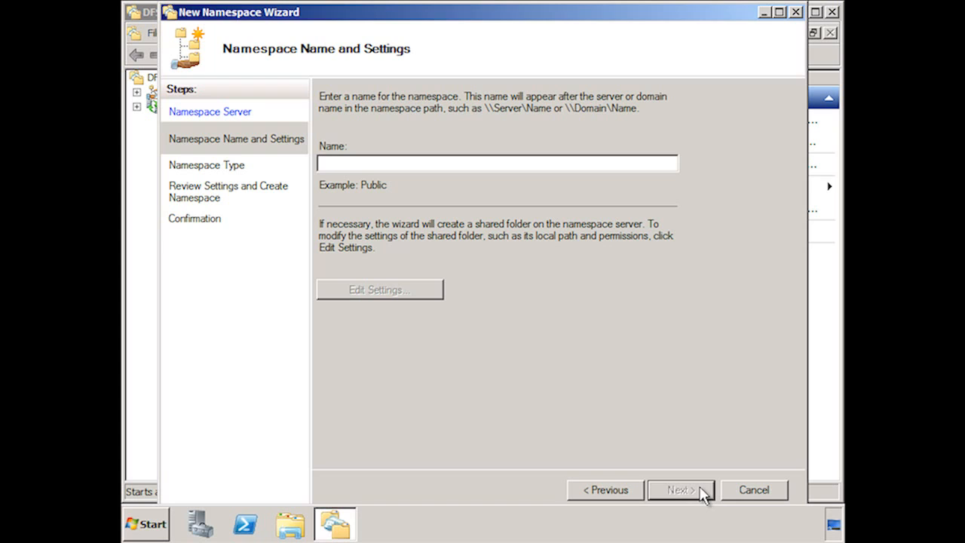
Name the namespace Invoices and agree to use the existing Invoices shared folder.
text(Invoices)
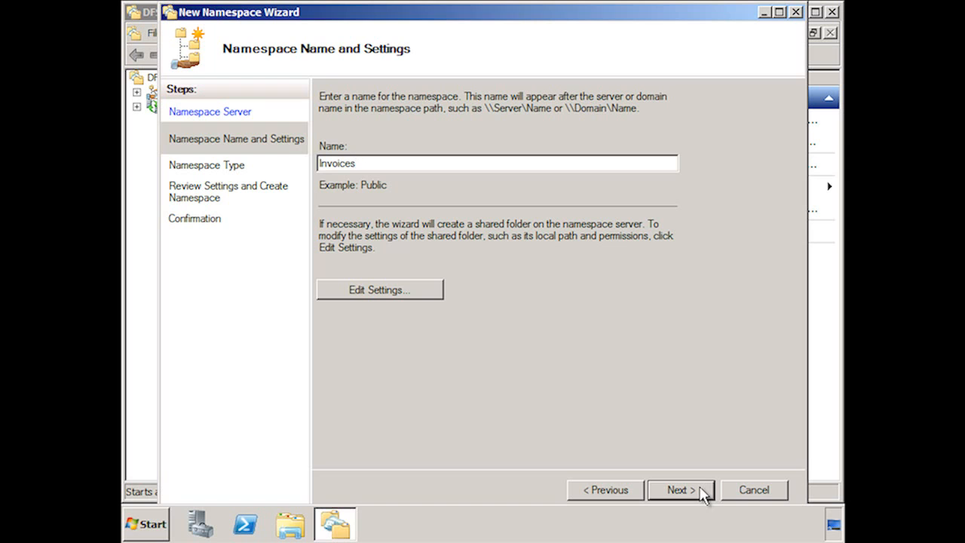
click(707, 495)
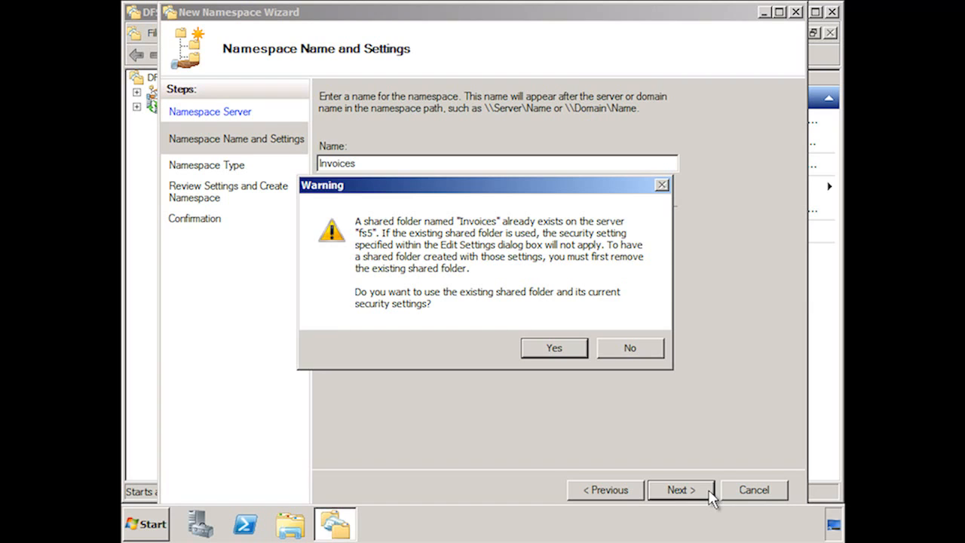
click(572, 351)
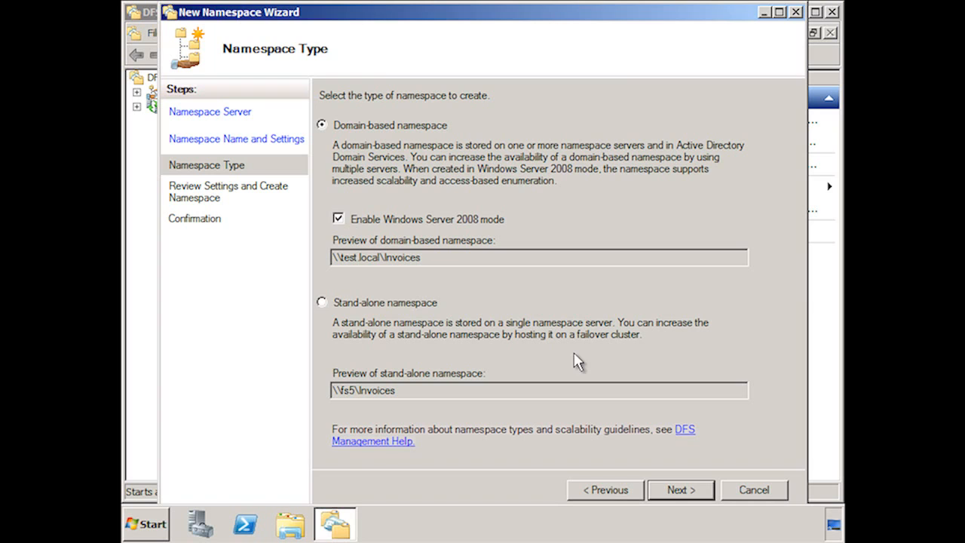
Create the namespace as a domain-based namespace in Windows Server 2008 mode and close the wizard.
click(323, 302)
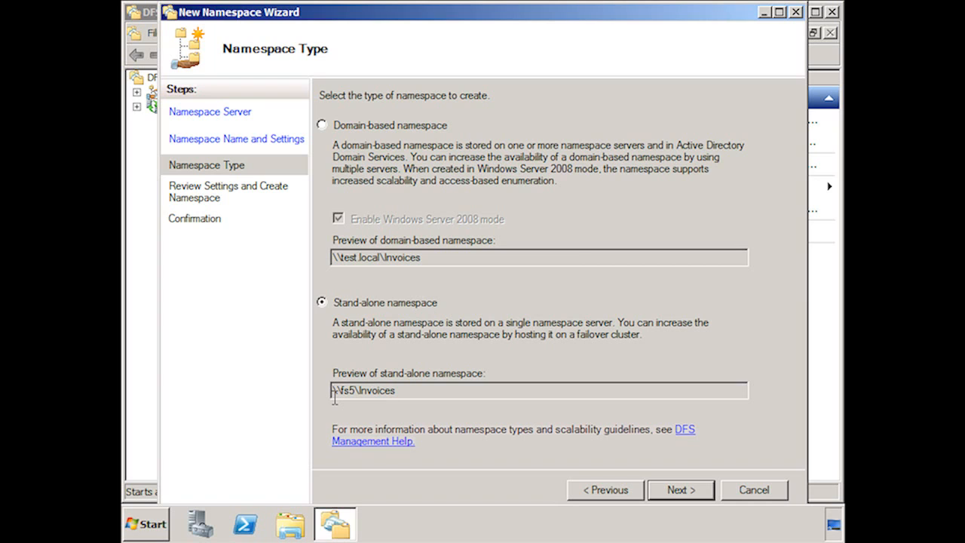
click(322, 126)
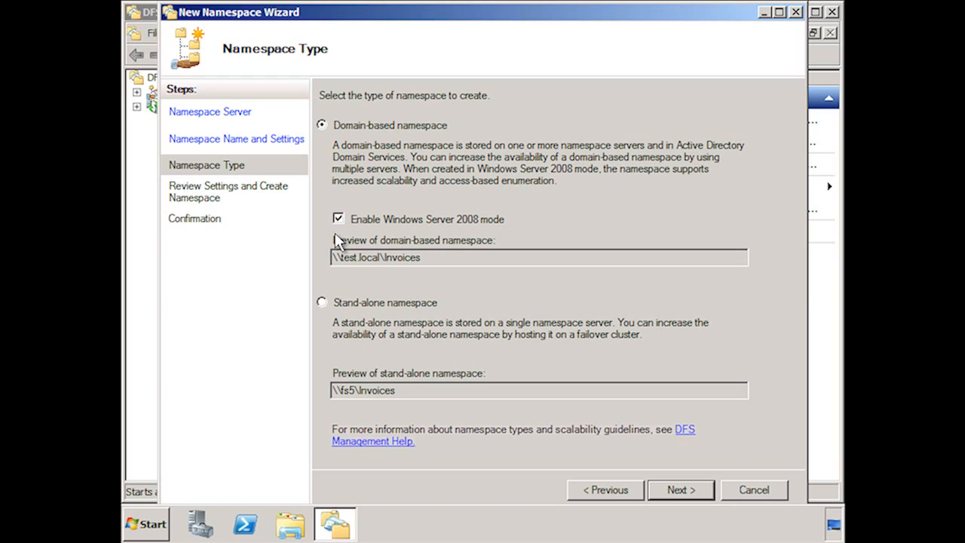
click(698, 490)
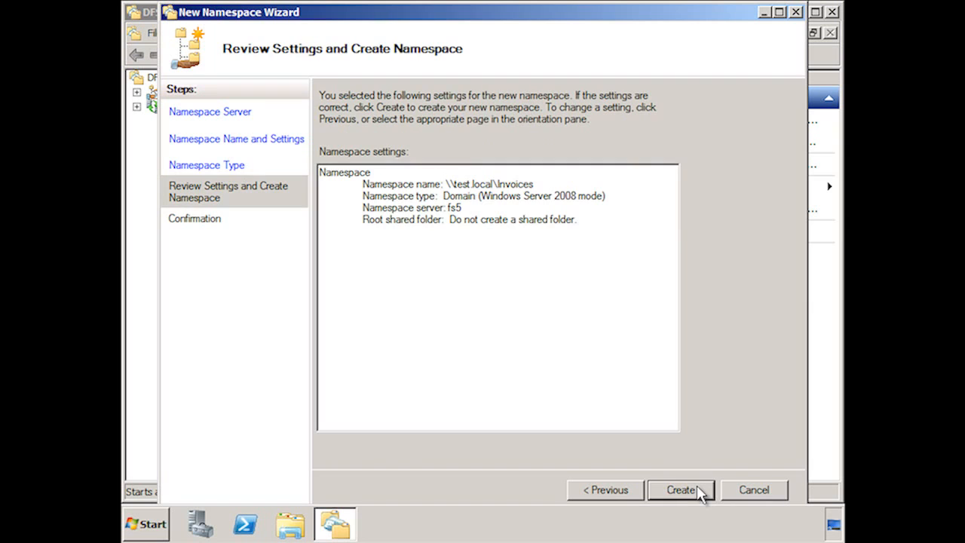
click(681, 490)
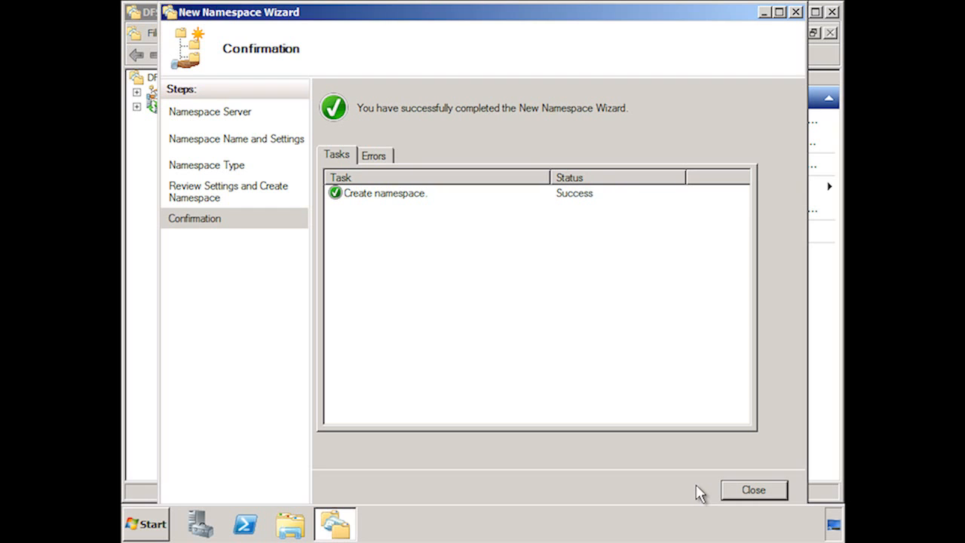
click(771, 496)
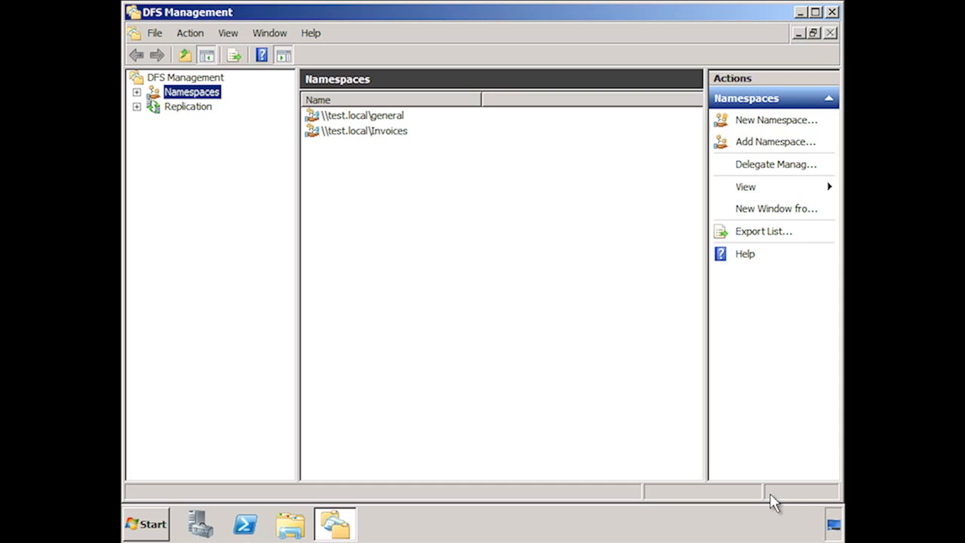
Open the Invoices namespace's FS5 namespace server folder in Explorer.
double_click(354, 133)
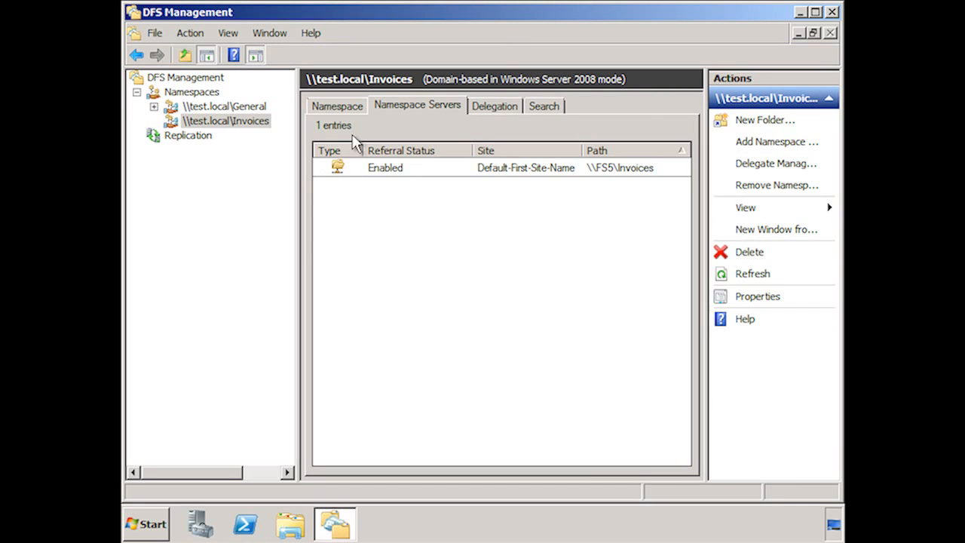
click(370, 167)
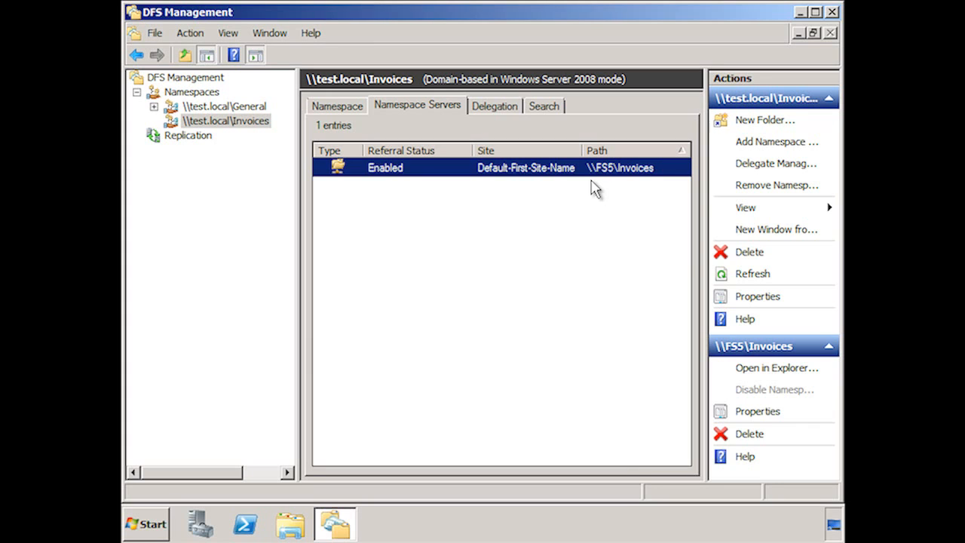
right_click(556, 168)
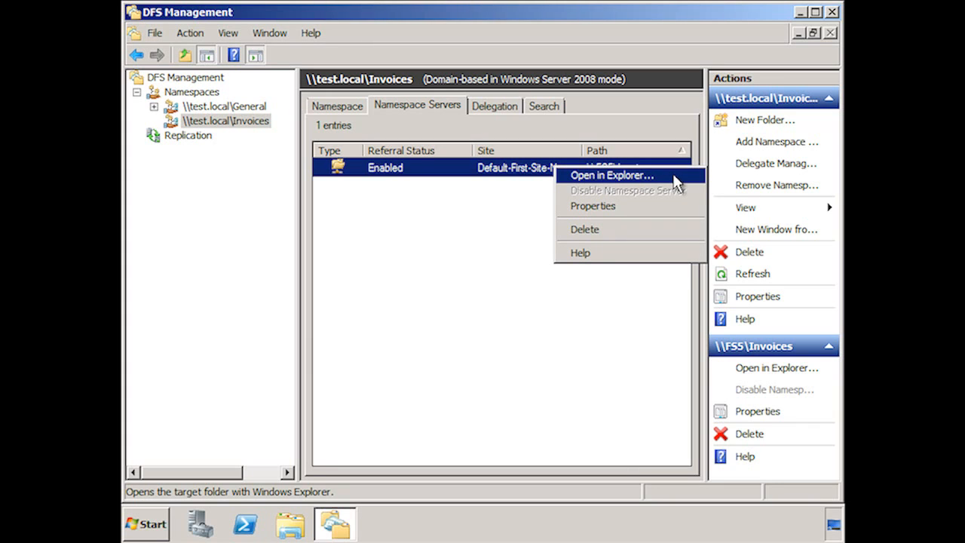
click(613, 174)
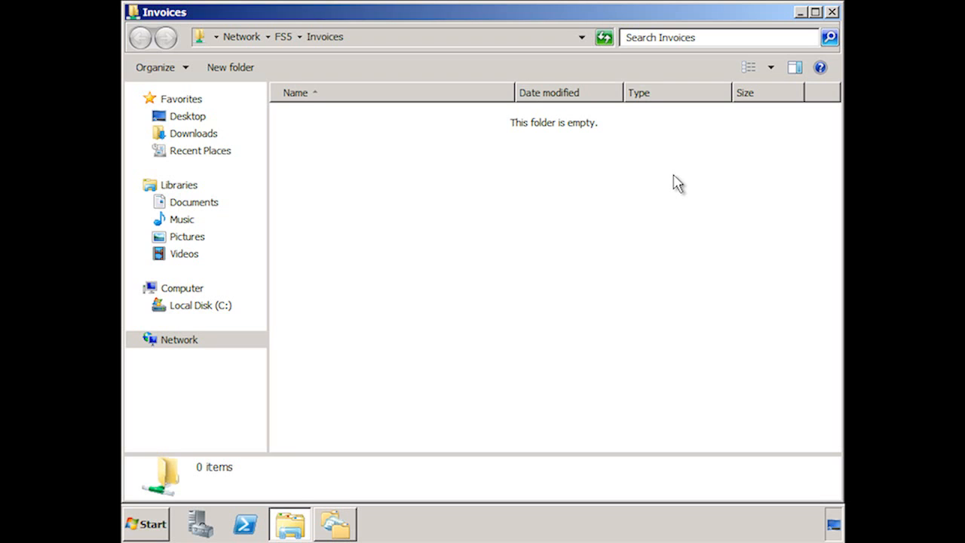
Browse the fs5 C$ share to examine the Invoices folder and the DFSRoots\Invoices folder.
click(373, 38)
text(\\fs5\C$)
key(Return)
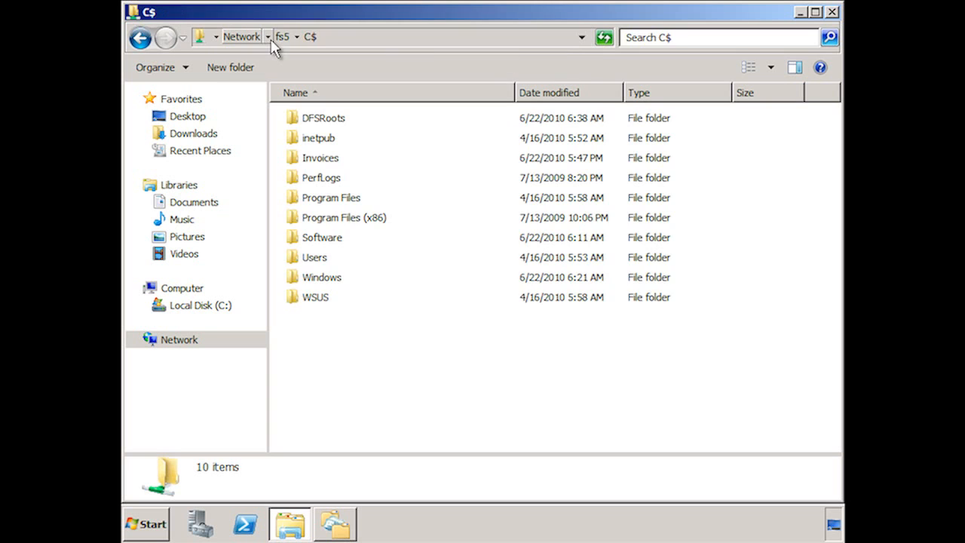
double_click(323, 160)
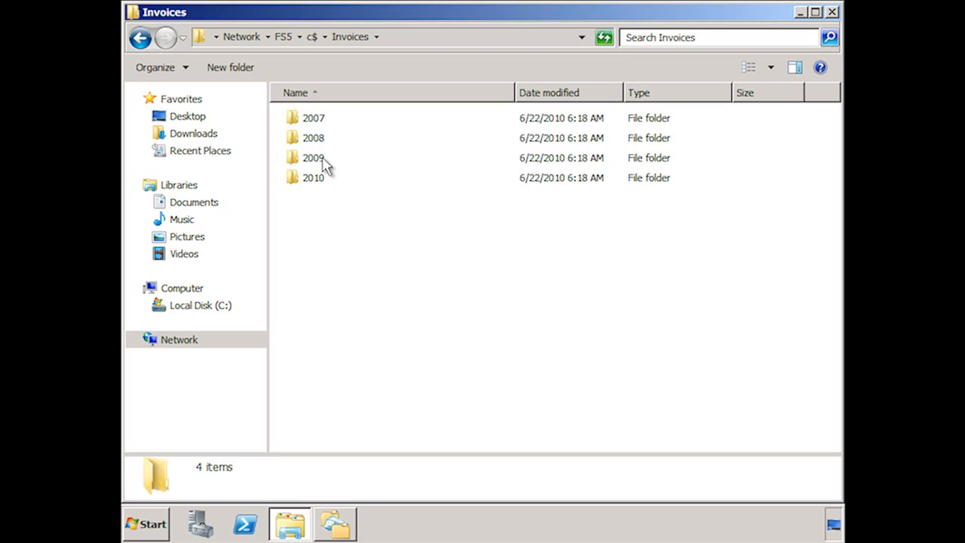
click(311, 36)
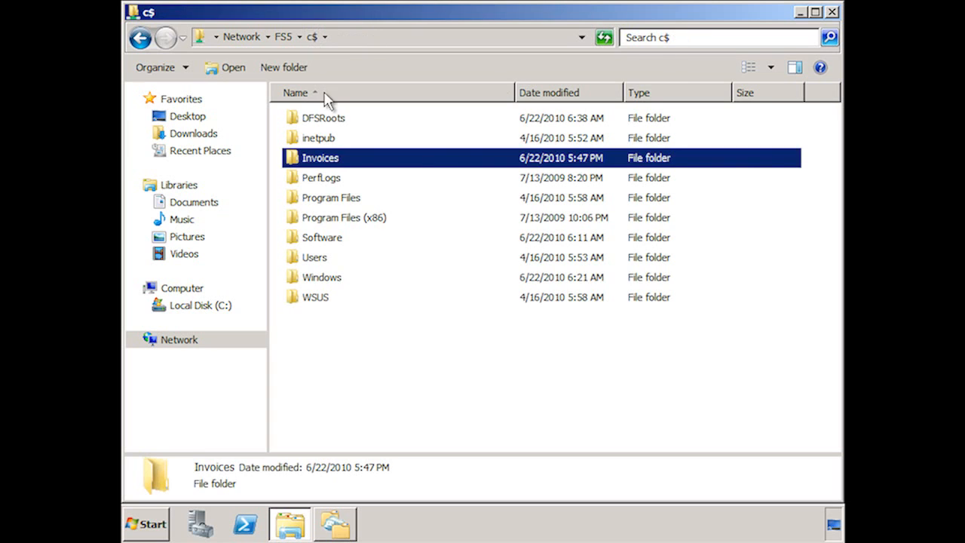
click(328, 122)
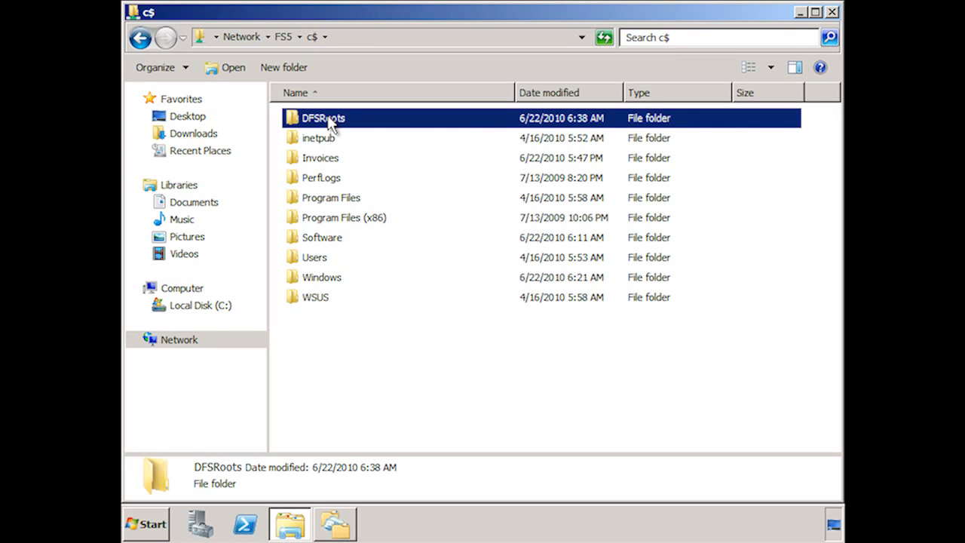
double_click(329, 123)
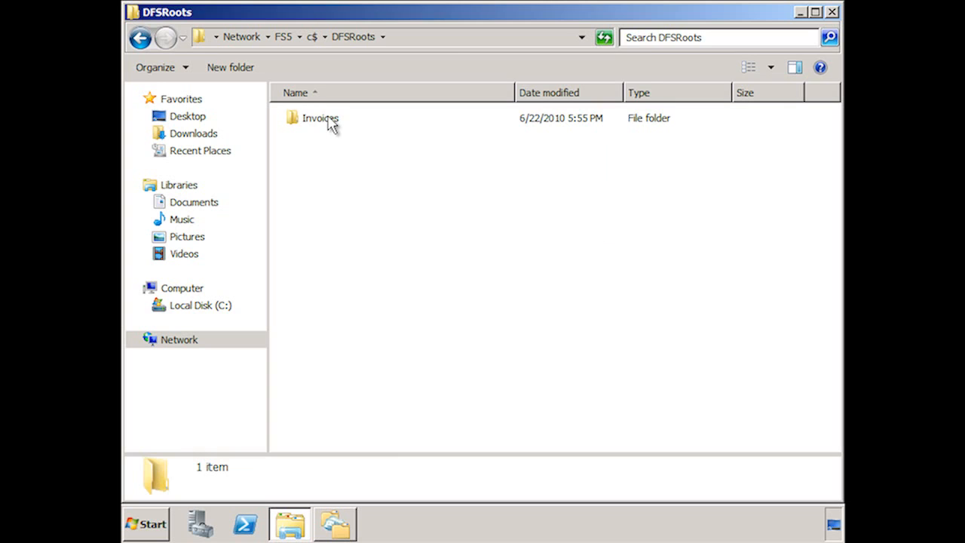
click(330, 123)
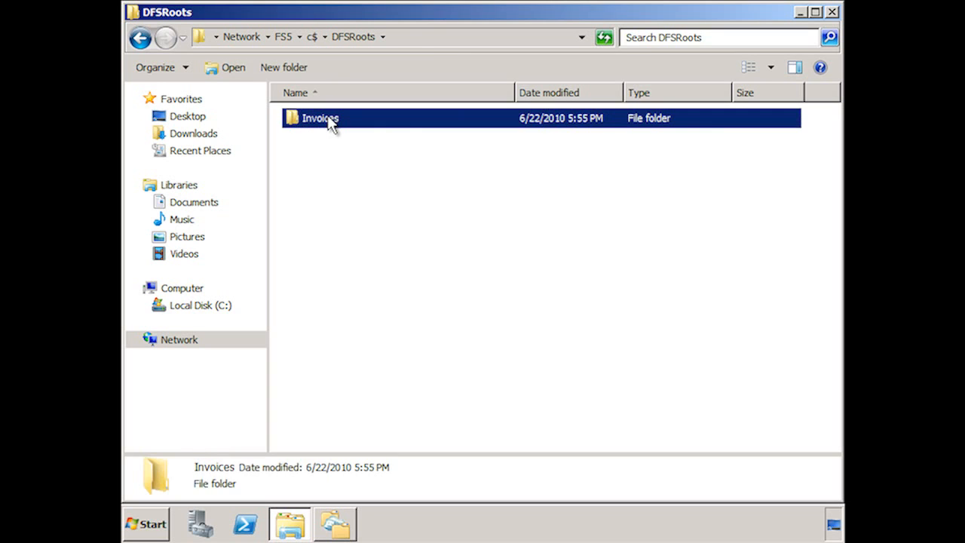
double_click(329, 123)
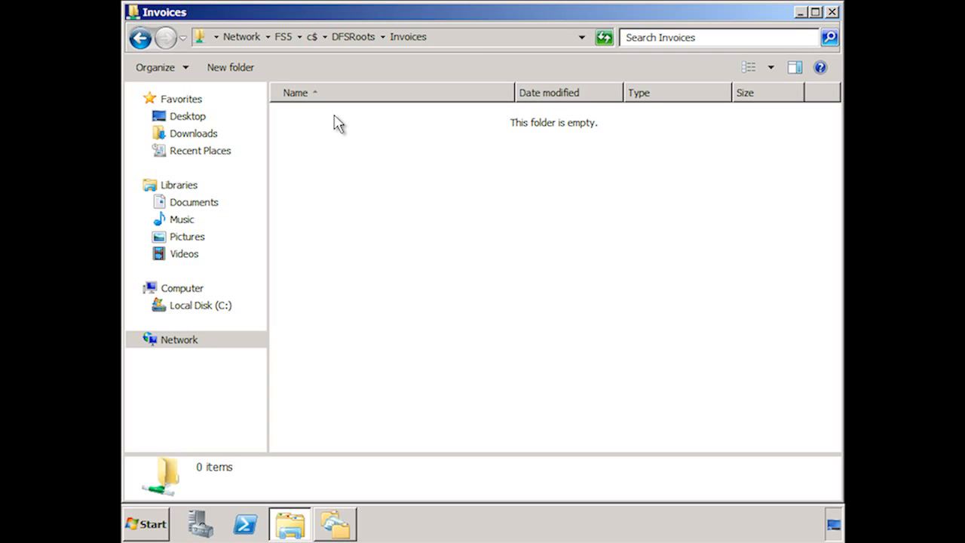
Copy the 2007, 2008, 2009 and 2010 folders from the Invoices folder on fs5's C$ share.
click(380, 37)
text(\\FS5\I)
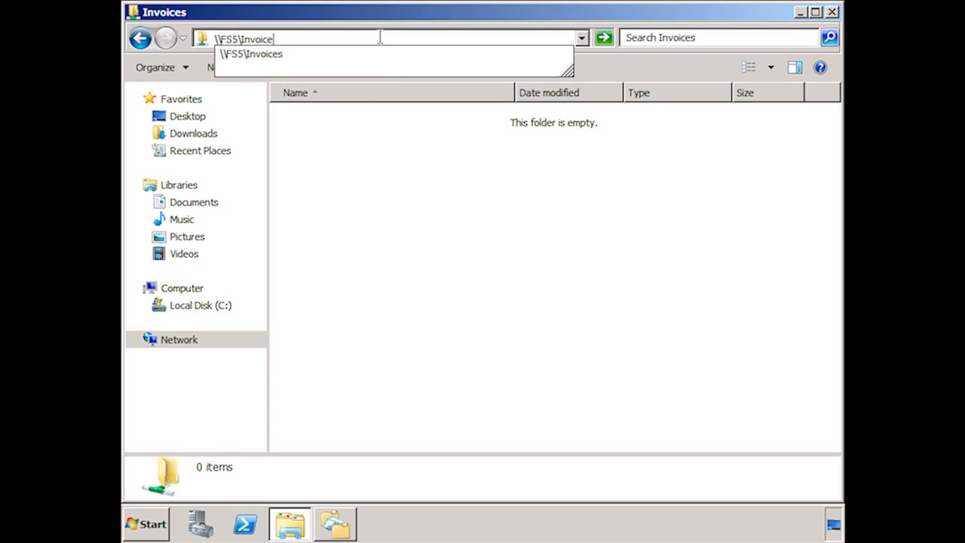
key(BackSpace)
text(c$)
key(Return)
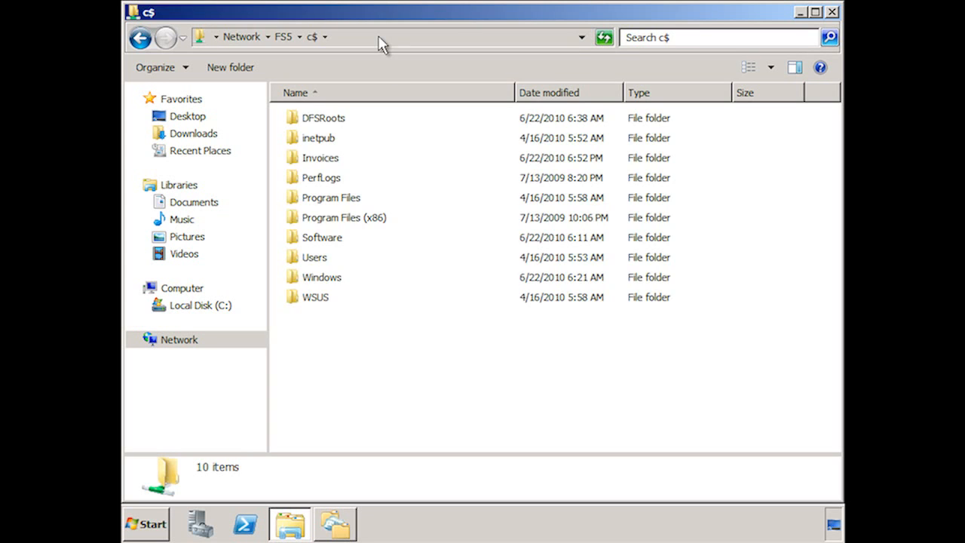
double_click(327, 158)
drag(373, 253, 317, 101)
right_click(323, 136)
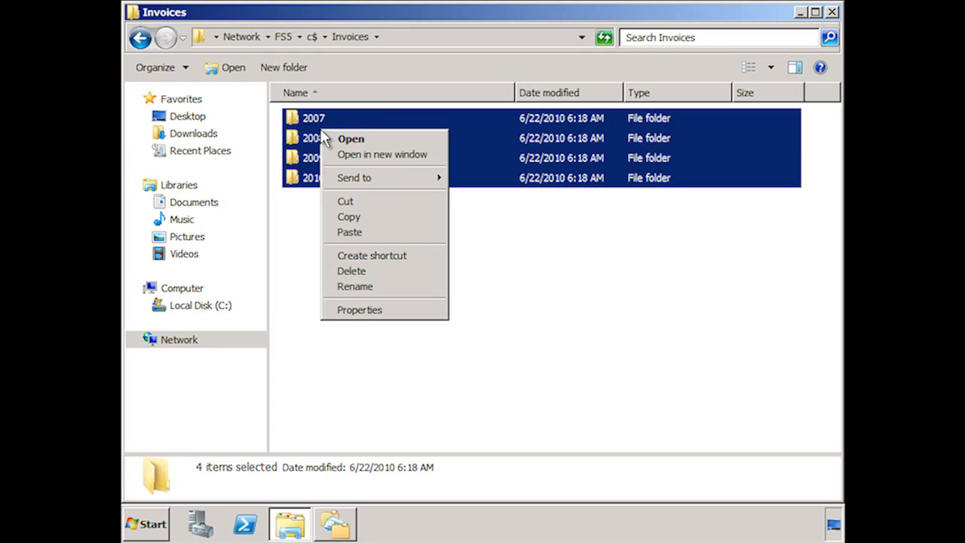
click(387, 220)
Paste the year folders into DFSRoots\Invoices on fs5 and close the Explorer window.
click(311, 36)
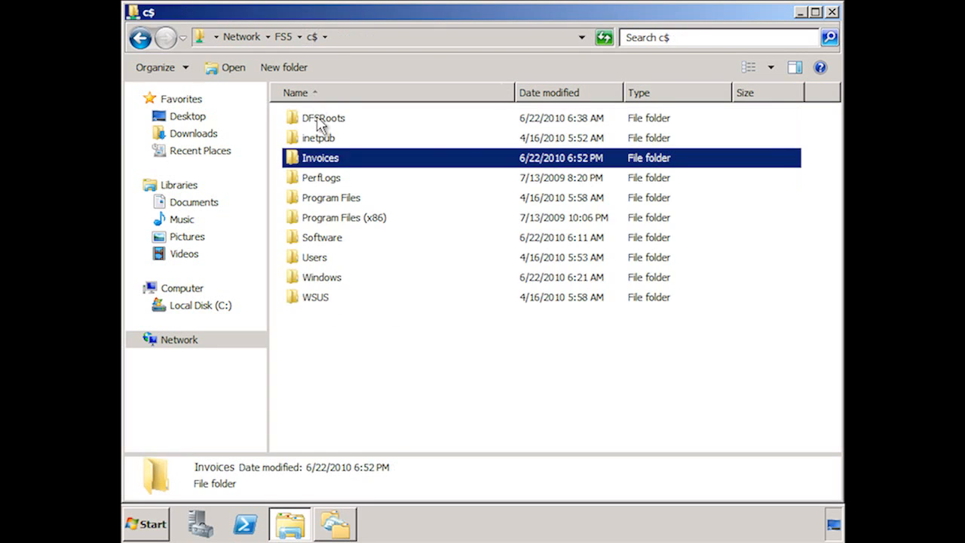
double_click(320, 121)
double_click(320, 119)
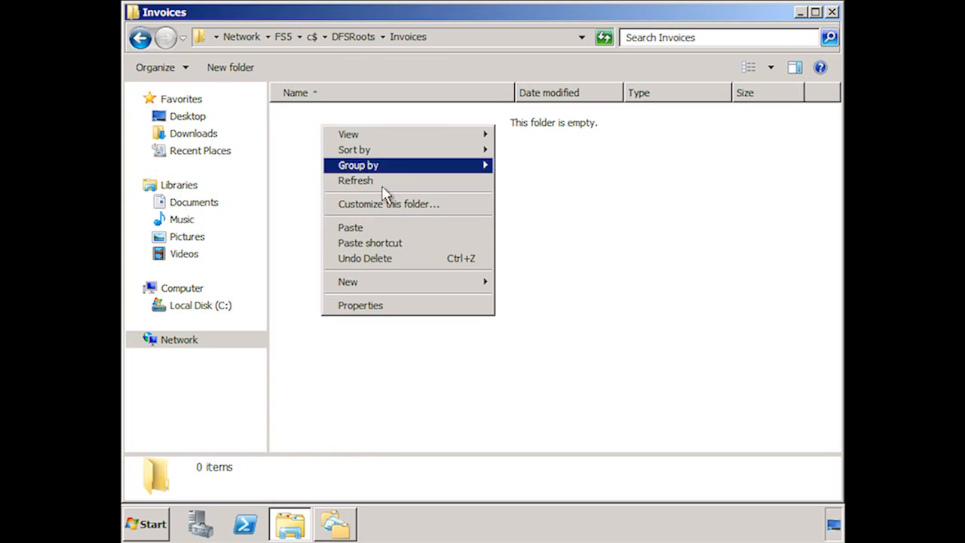
click(401, 229)
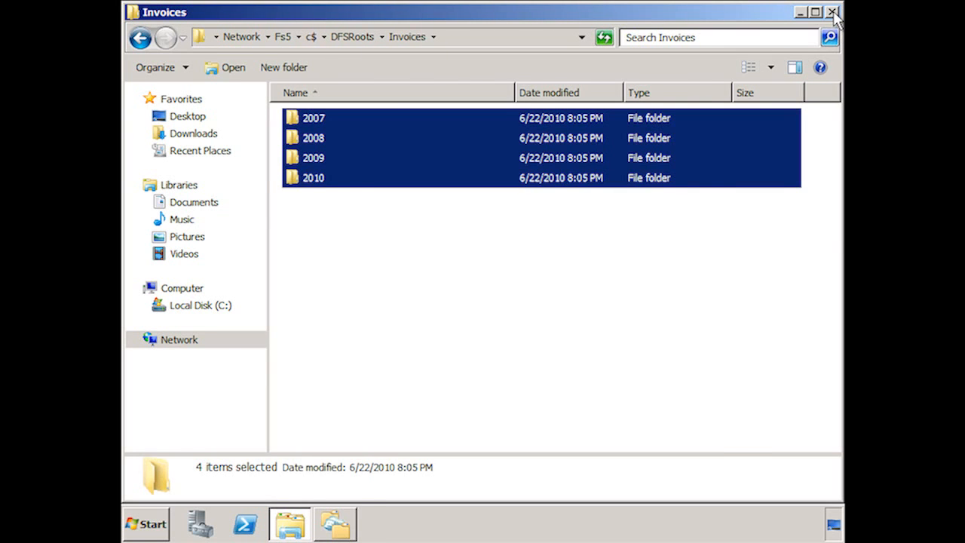
click(832, 12)
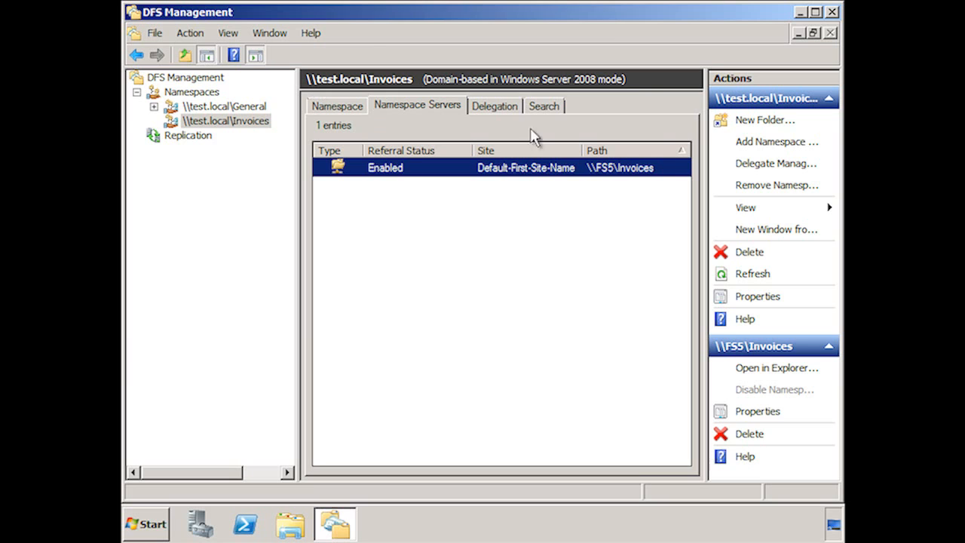
Add fs3 as a second namespace server for the Invoices namespace.
click(776, 146)
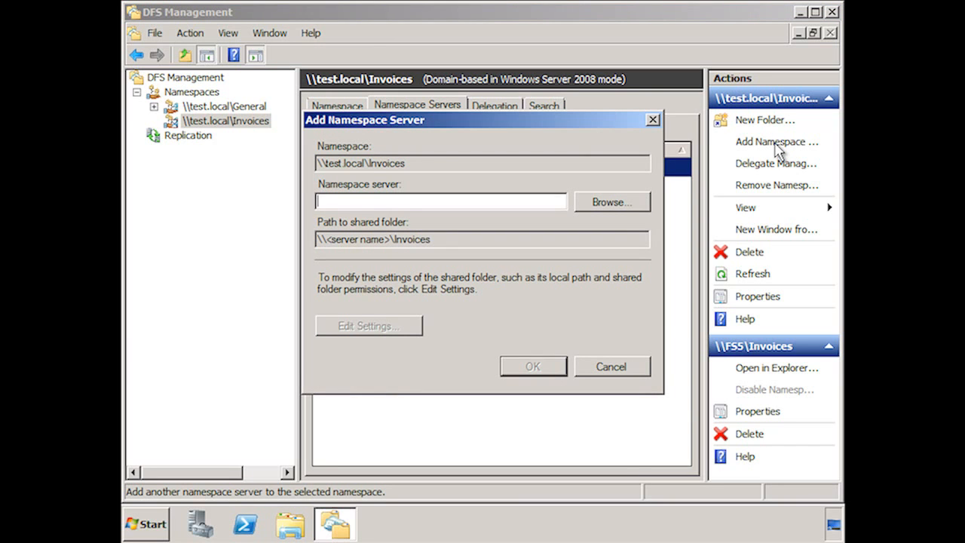
text(fs3)
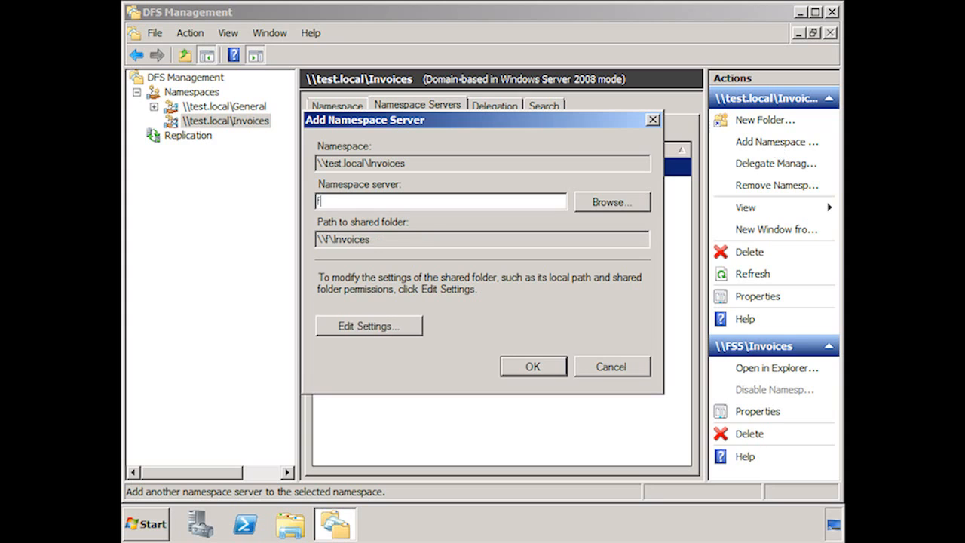
click(542, 365)
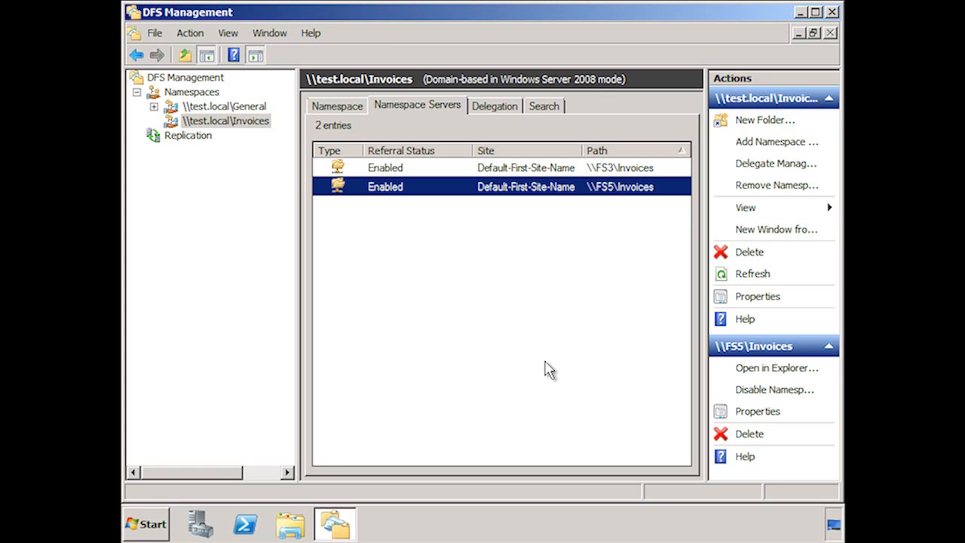
Start a new multipurpose replication group named DFS Root Replication in the test.local domain.
right_click(199, 137)
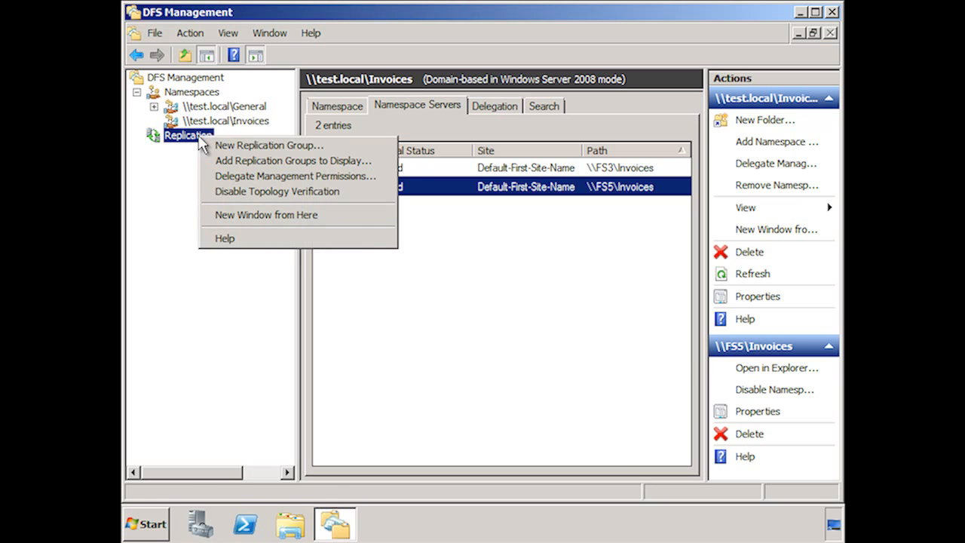
click(363, 150)
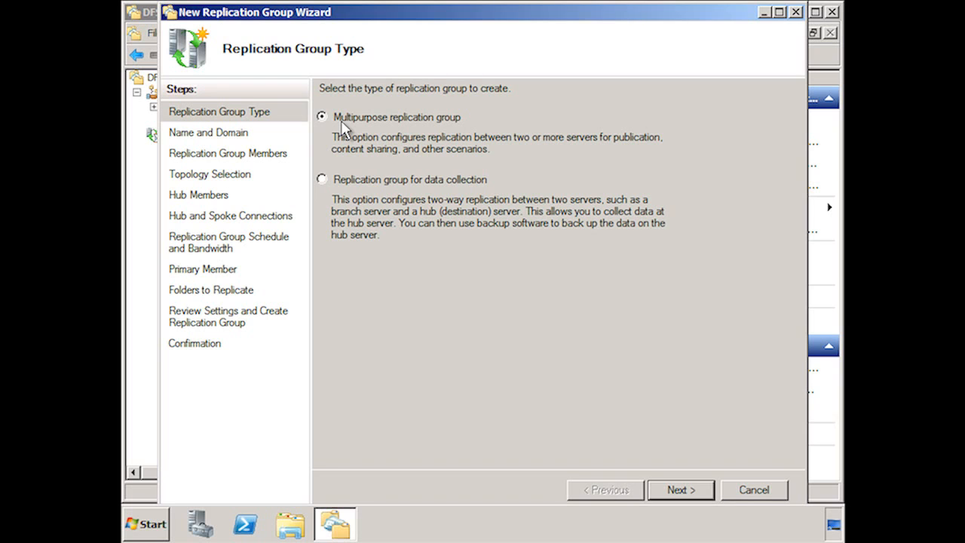
click(325, 185)
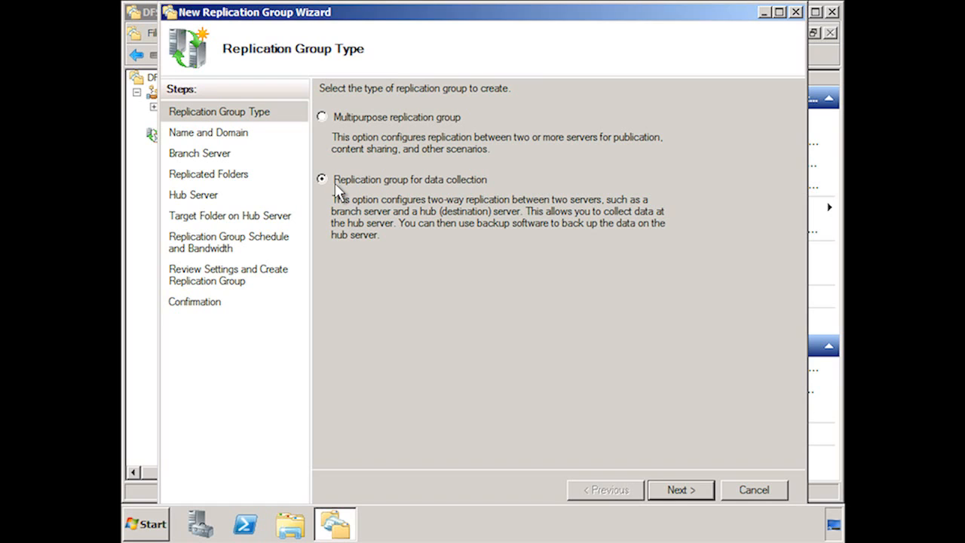
click(324, 119)
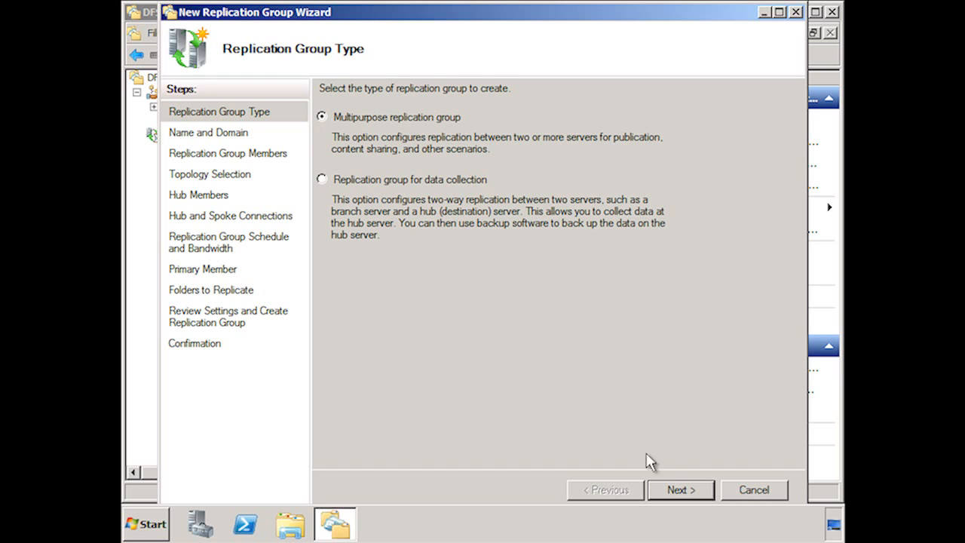
click(701, 492)
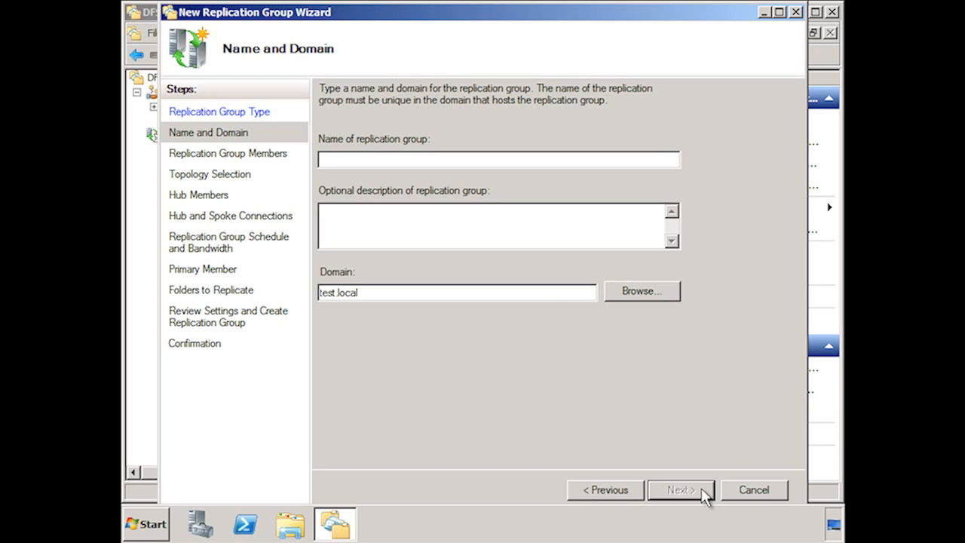
text(DFS Root Replication)
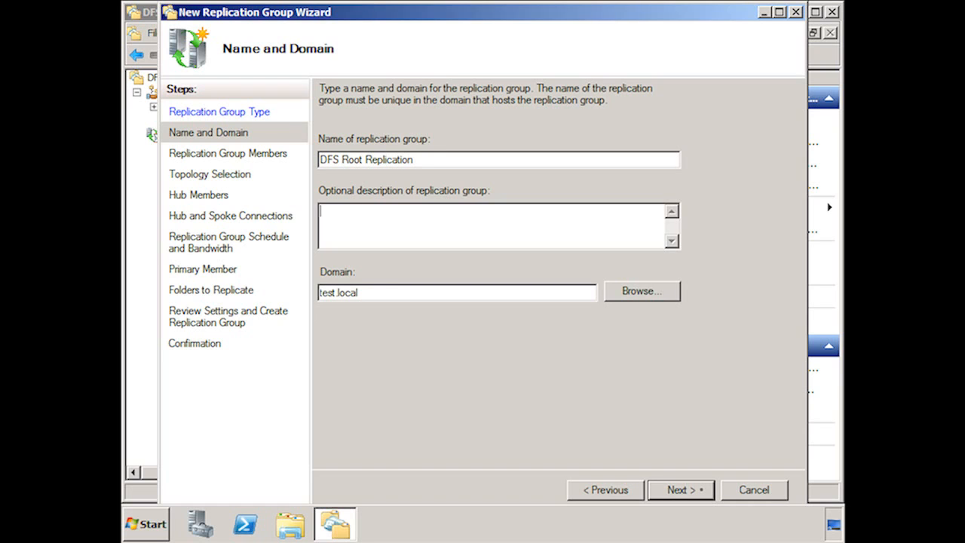
click(701, 489)
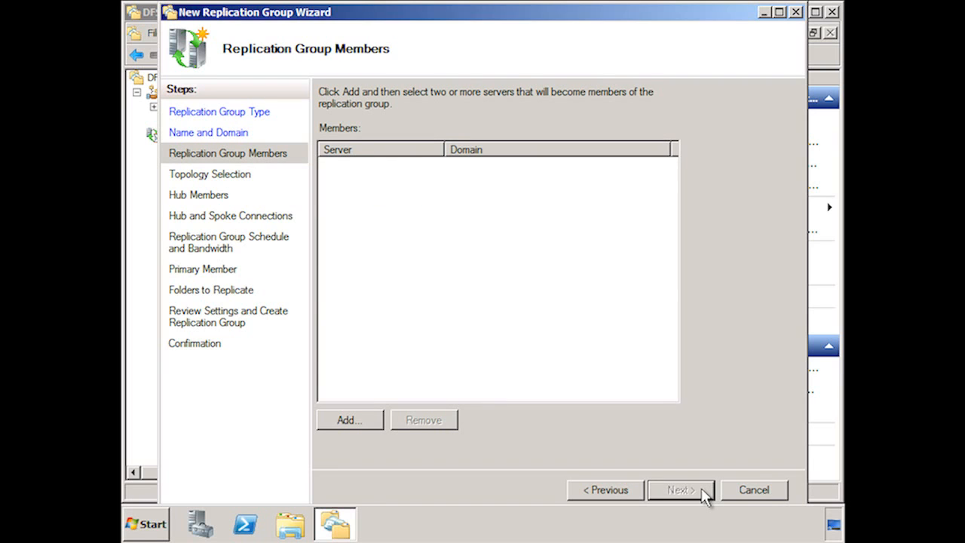
Add FS3 and FS5 as replication group members and keep the full mesh topology.
click(368, 423)
text(fs3)
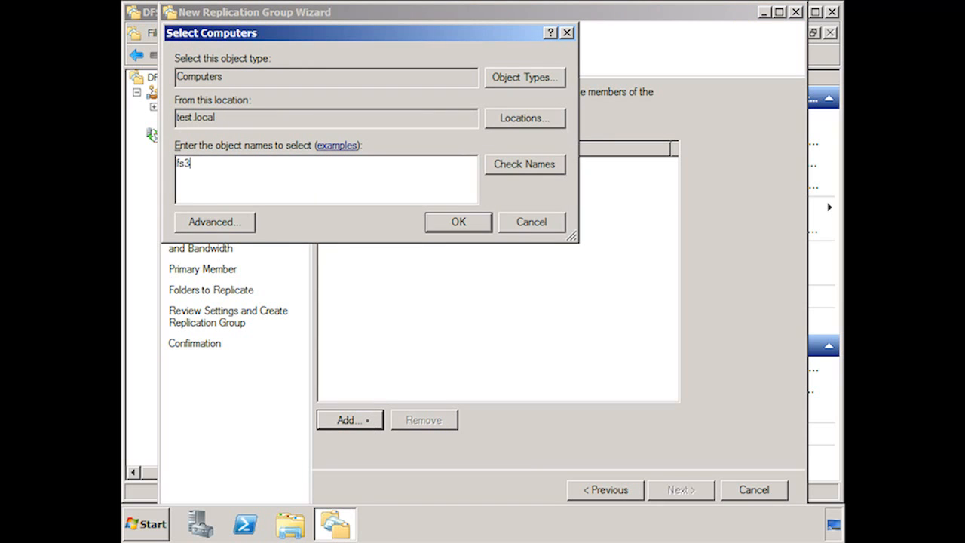
click(476, 227)
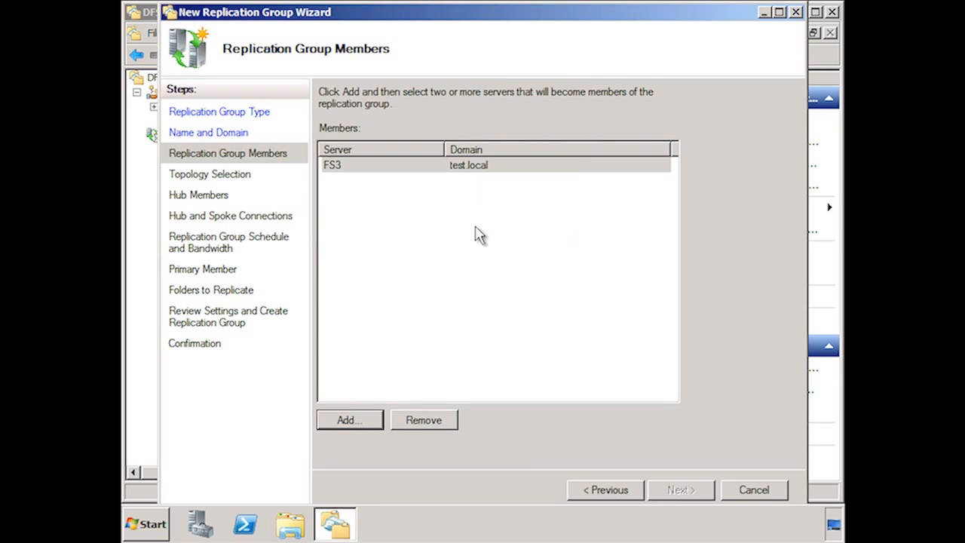
click(360, 422)
text(fs5)
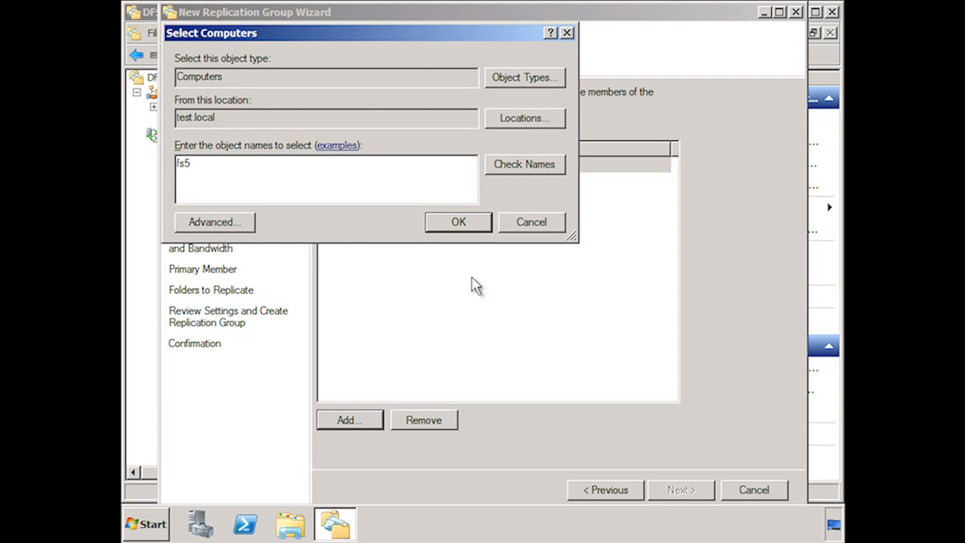
click(477, 224)
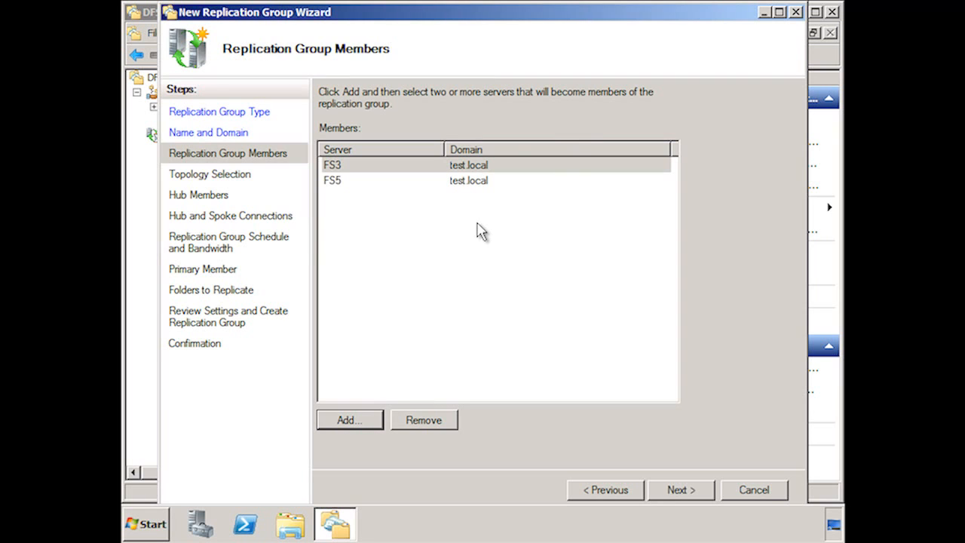
click(683, 490)
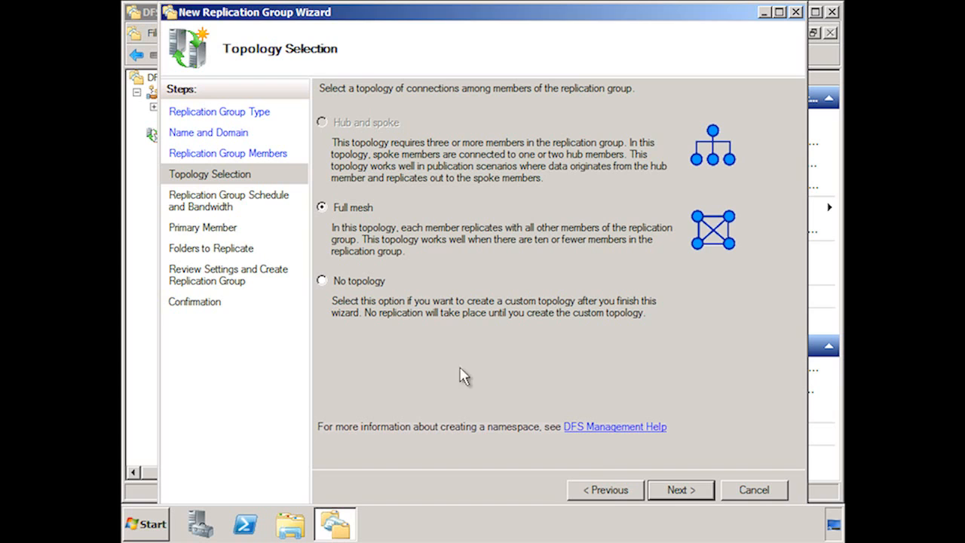
click(707, 499)
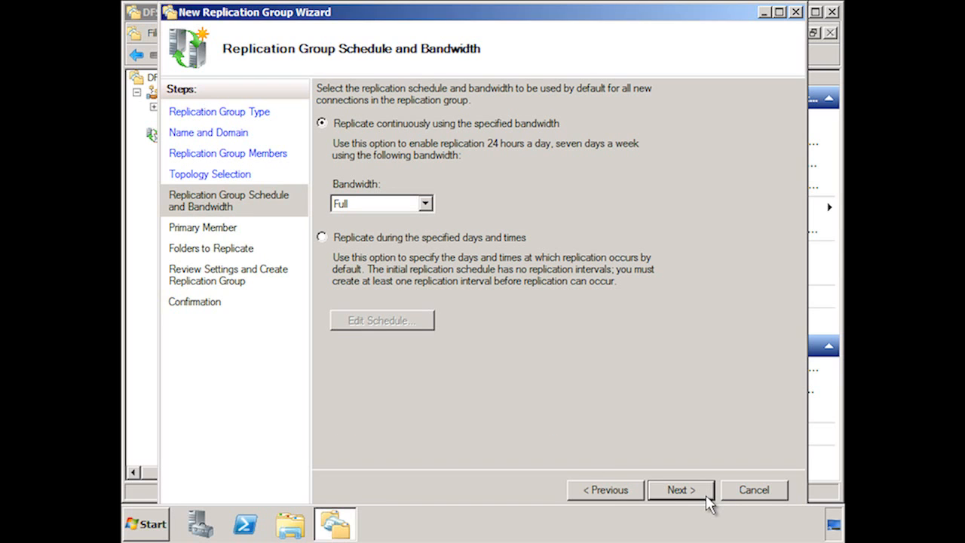
Switch to replicating on specified days and times and set the whole weekly schedule to Full bandwidth.
click(430, 205)
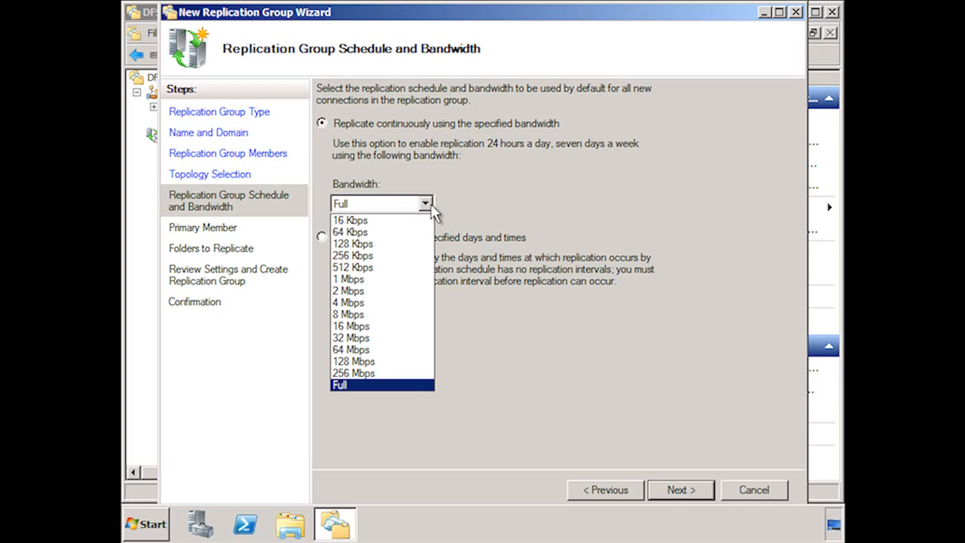
click(427, 204)
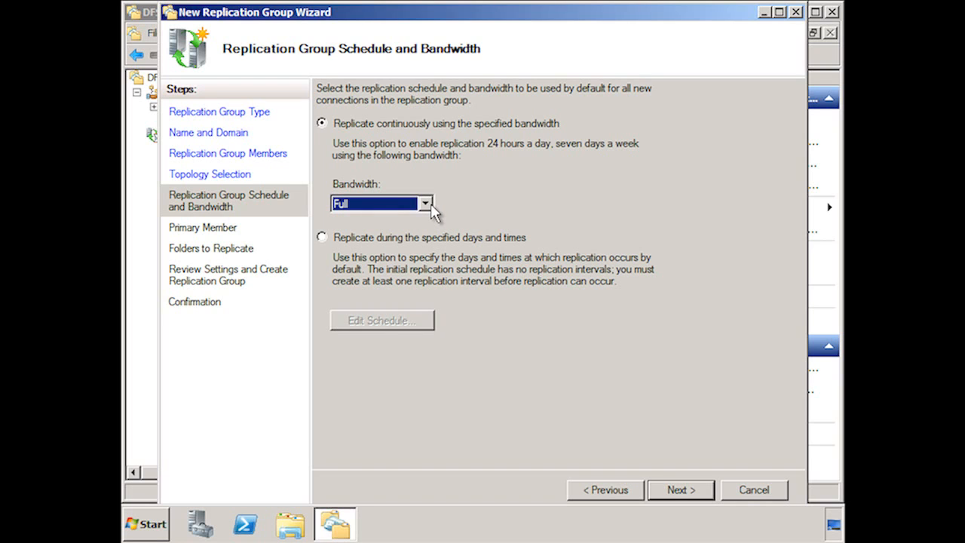
click(321, 238)
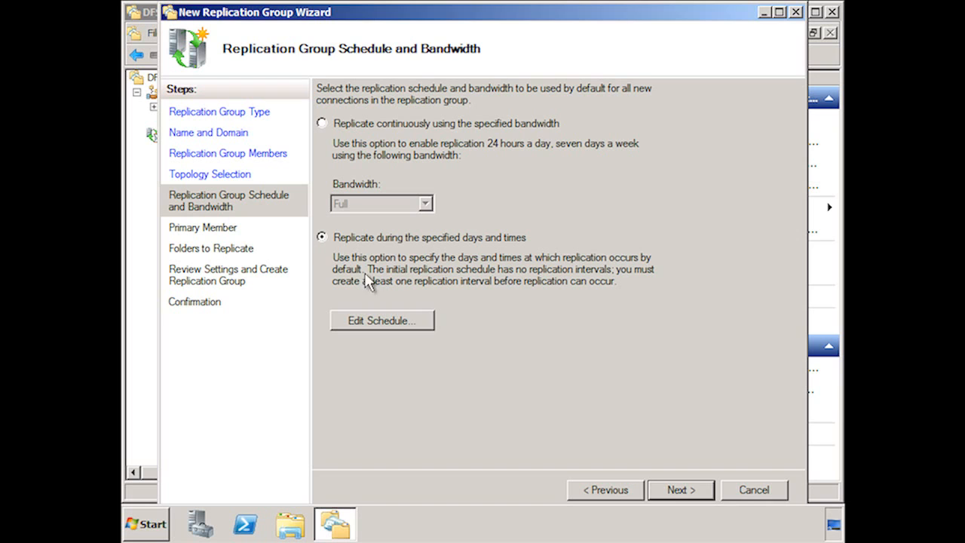
click(422, 321)
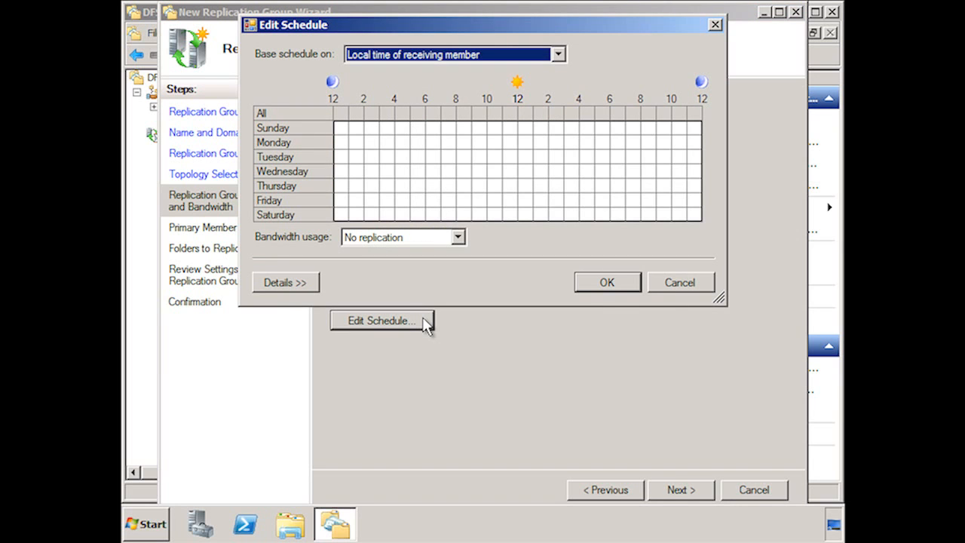
click(558, 55)
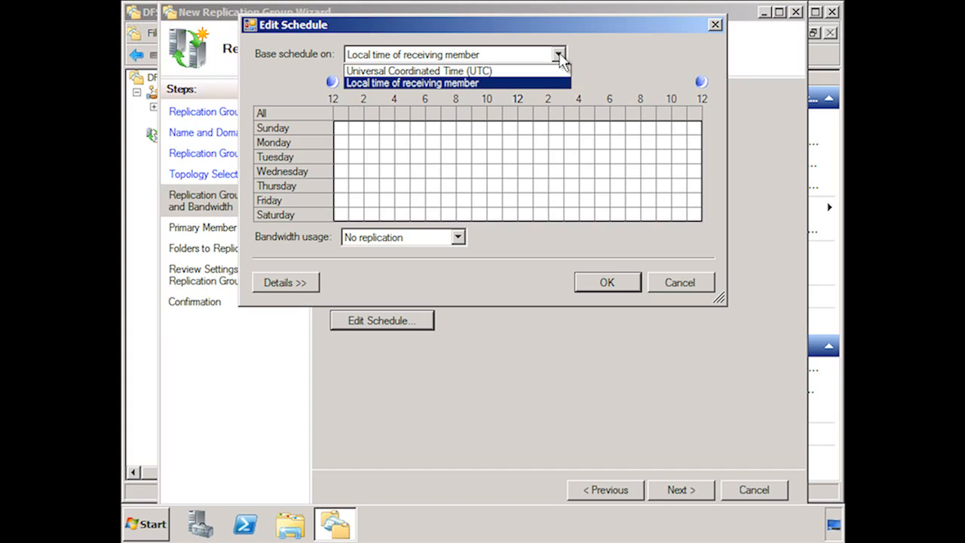
click(559, 55)
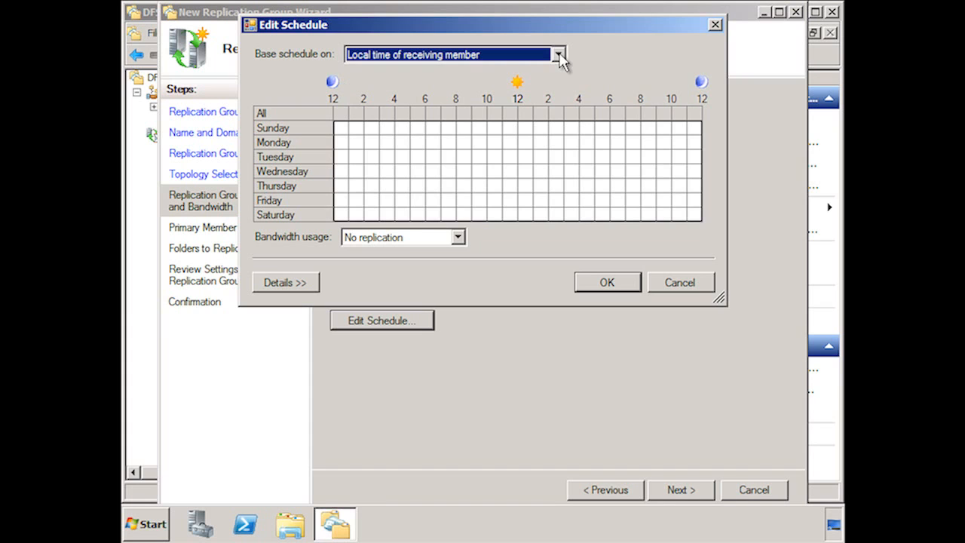
click(343, 129)
click(457, 238)
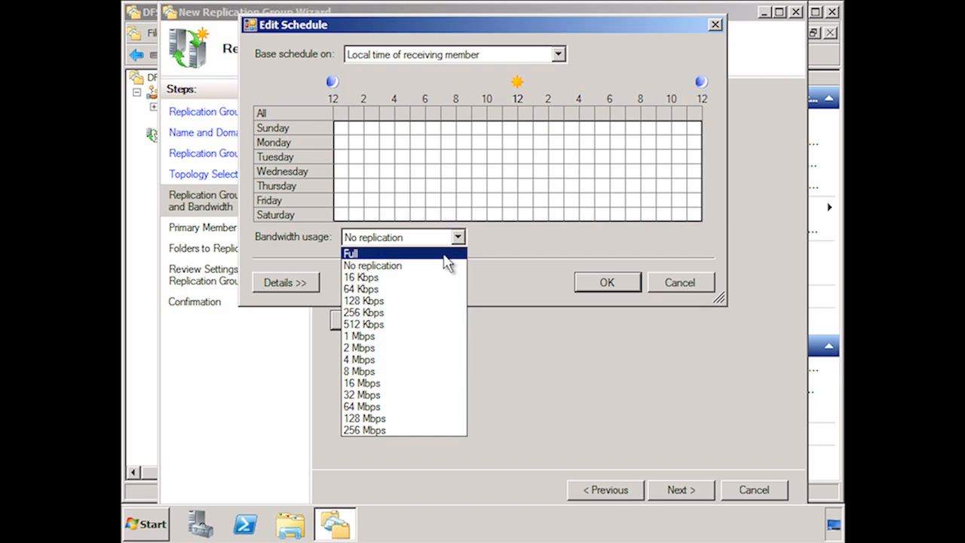
click(447, 253)
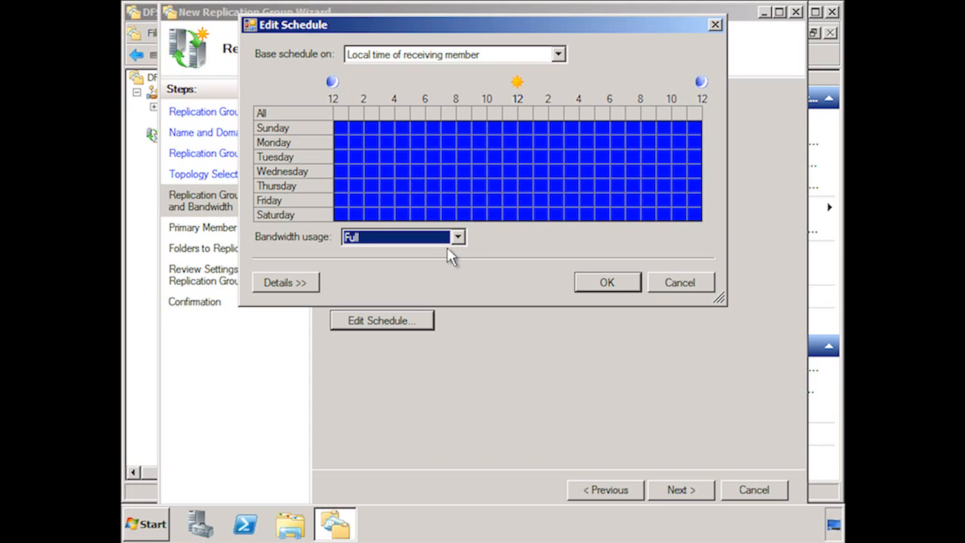
Limit weekday 8 AM to 6 PM replication to 512 Kbps, keeping Saturday and Sunday at Full, and save the schedule.
drag(452, 128, 606, 232)
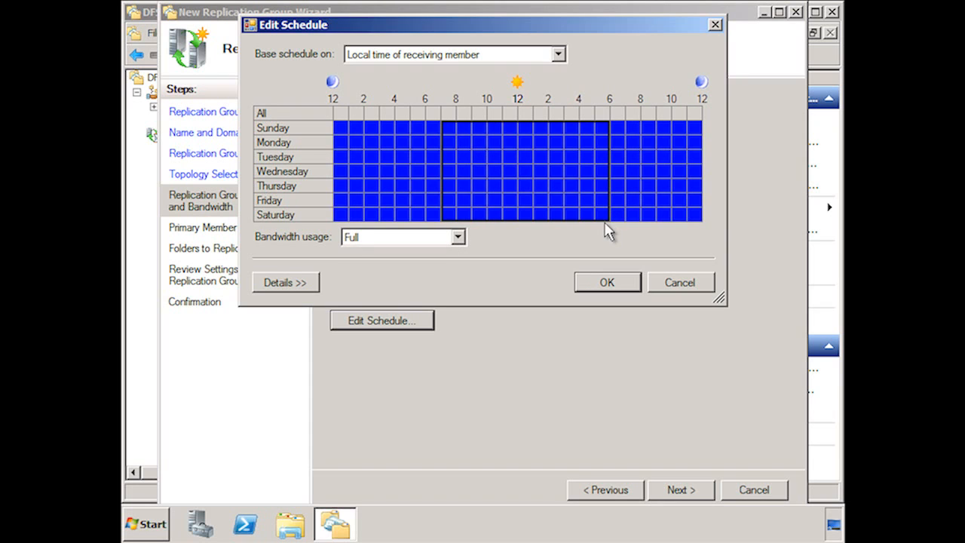
click(457, 236)
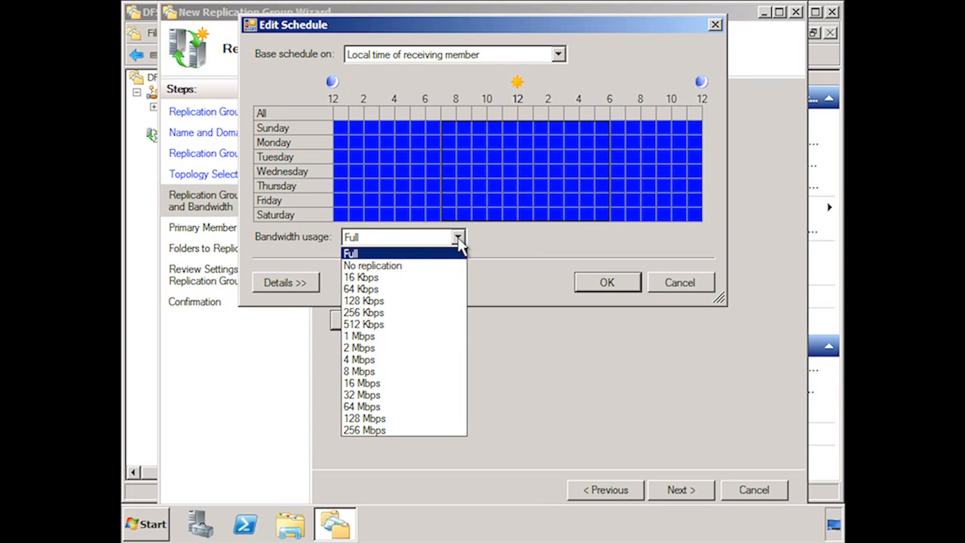
click(434, 325)
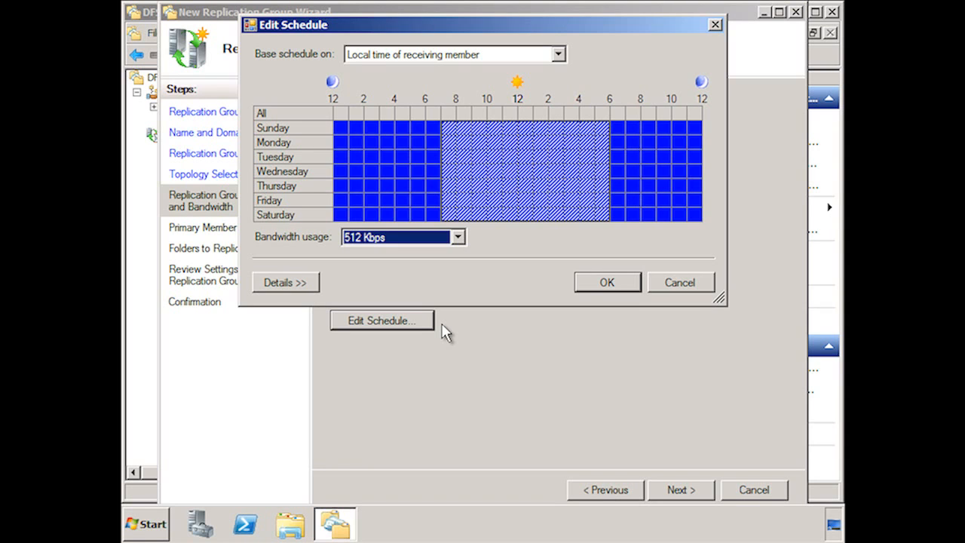
drag(444, 215, 627, 226)
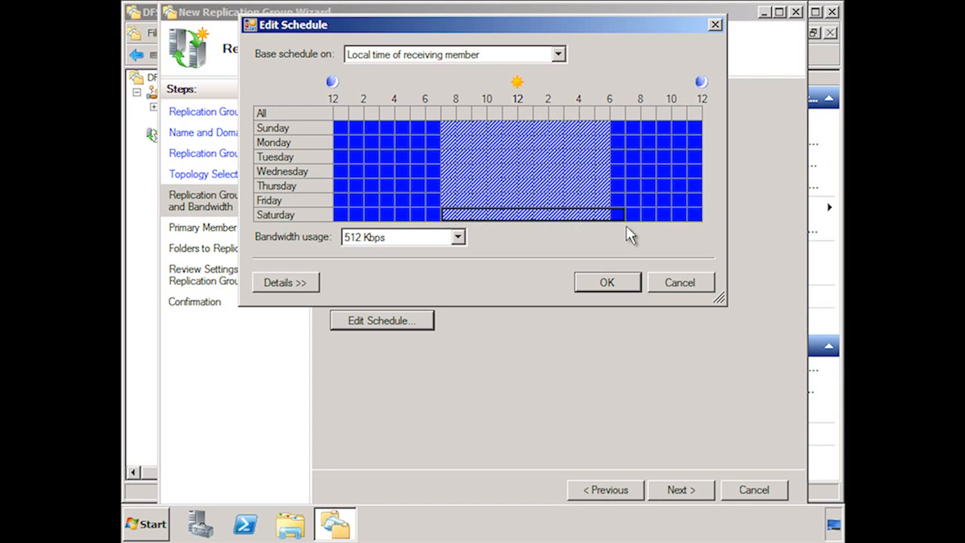
click(462, 239)
click(432, 253)
drag(444, 127, 625, 131)
click(458, 237)
click(429, 256)
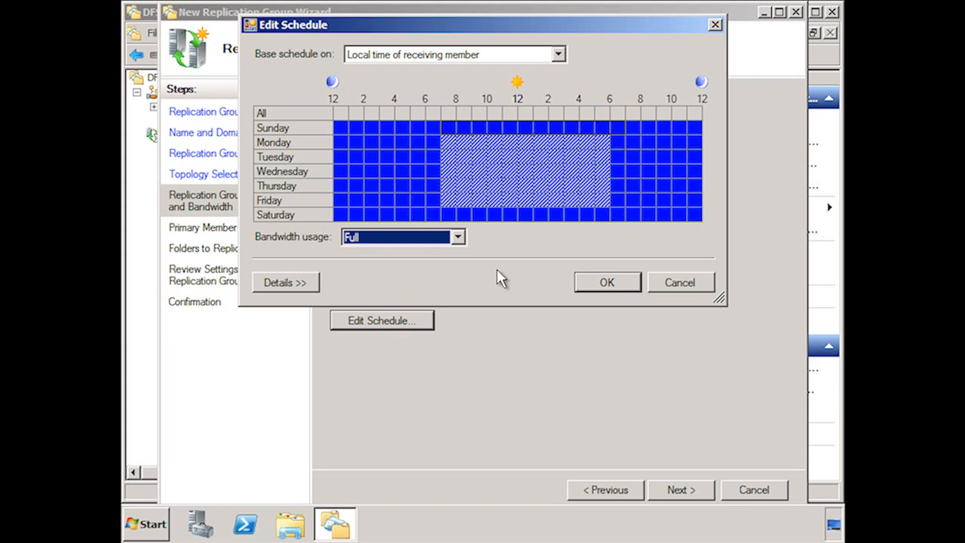
click(617, 283)
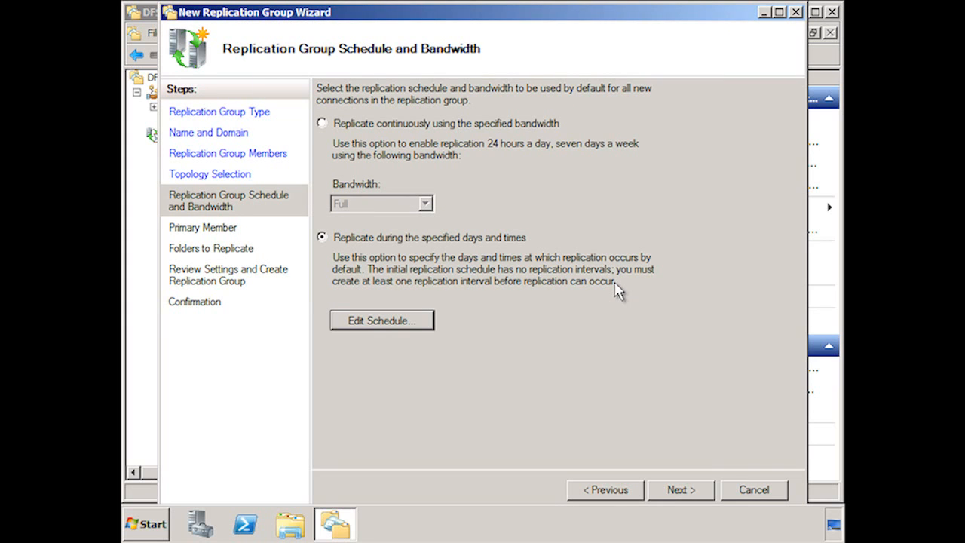
Return to continuous replication at Full bandwidth and choose FS5 as the primary member.
click(323, 123)
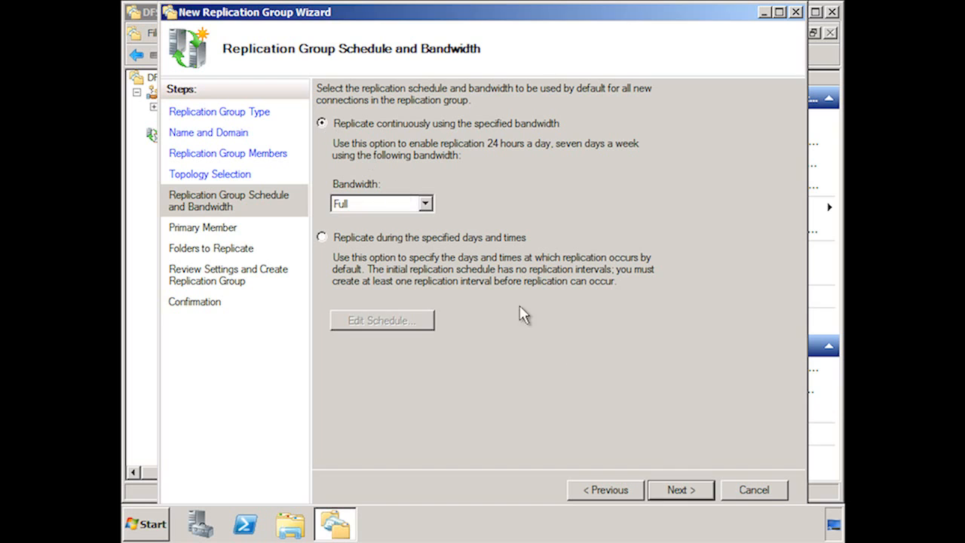
click(701, 491)
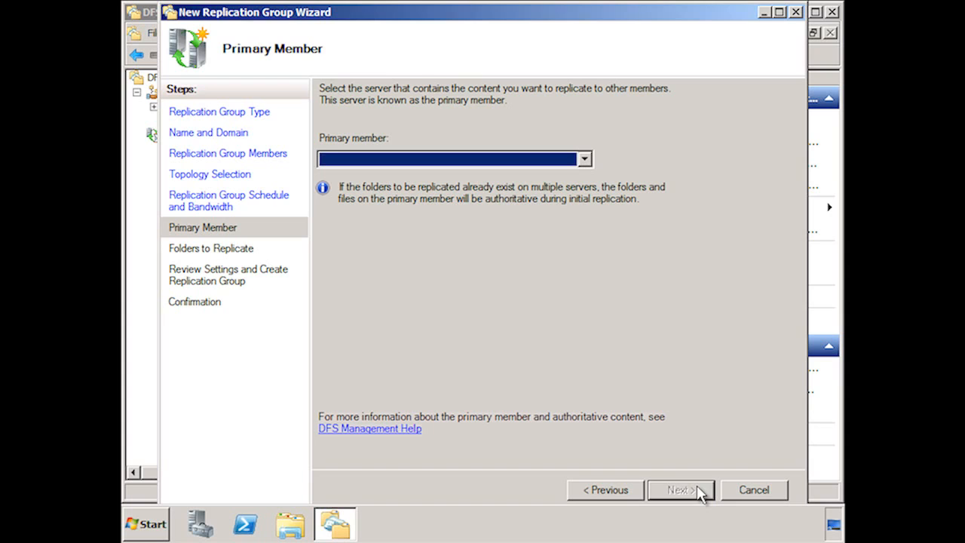
click(573, 159)
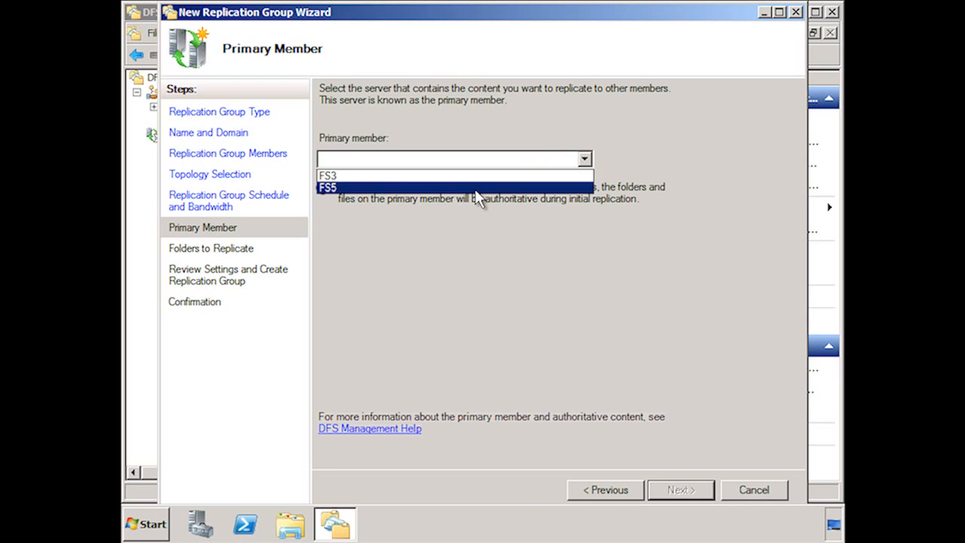
click(476, 190)
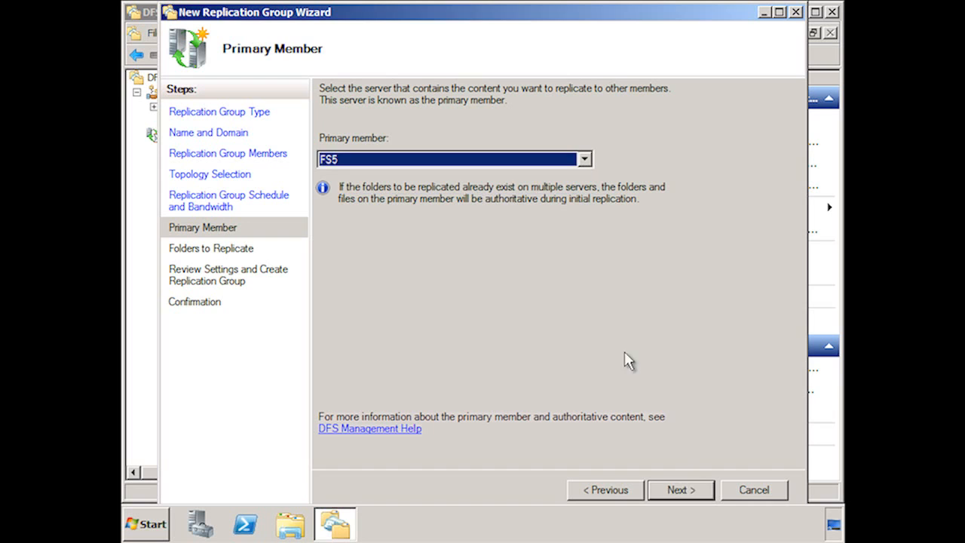
click(689, 488)
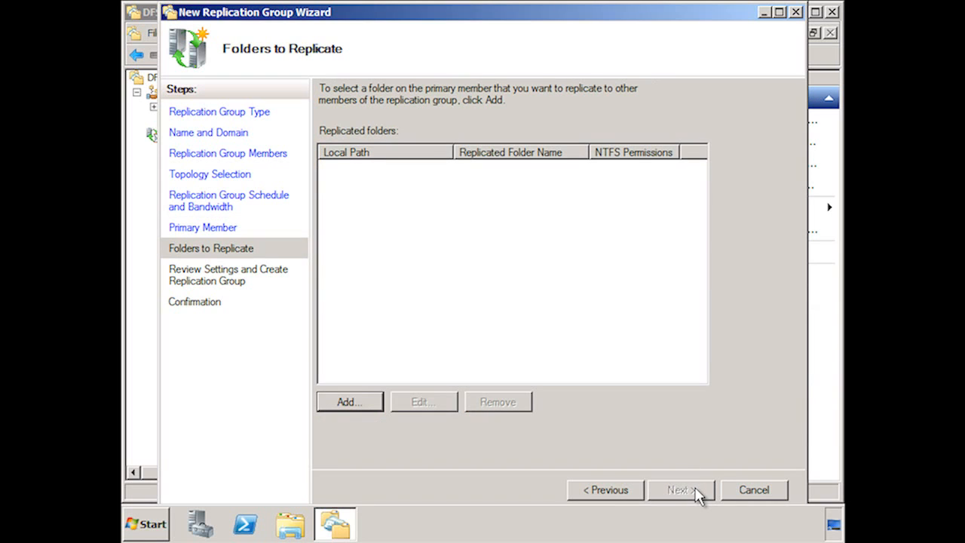
Add C:\DFSRoots\Invoices on FS5 as the folder to replicate.
click(366, 402)
click(618, 138)
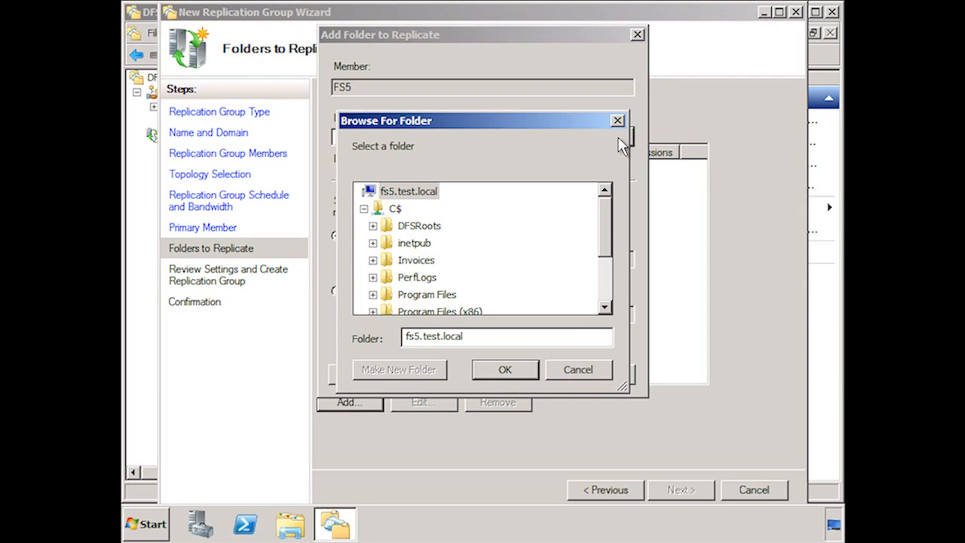
click(372, 225)
click(381, 226)
click(425, 225)
click(526, 373)
click(526, 375)
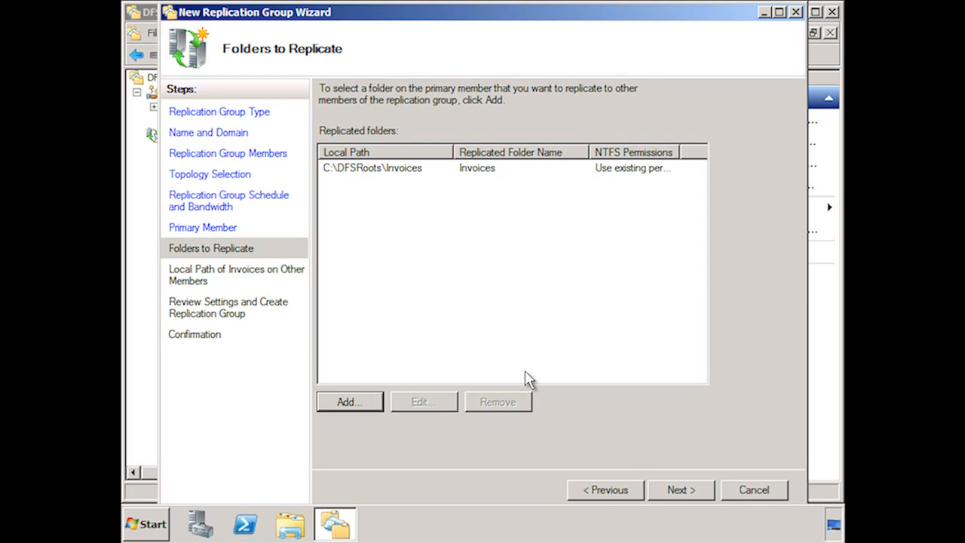
click(705, 491)
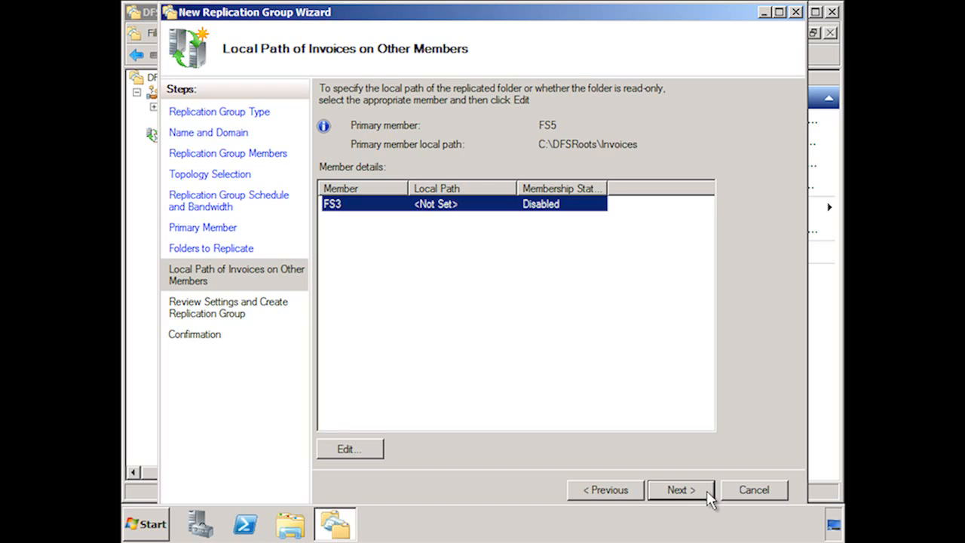
Enable the replicated folder on member FS3 with local path C:\DfsRoots\Invoices.
click(364, 453)
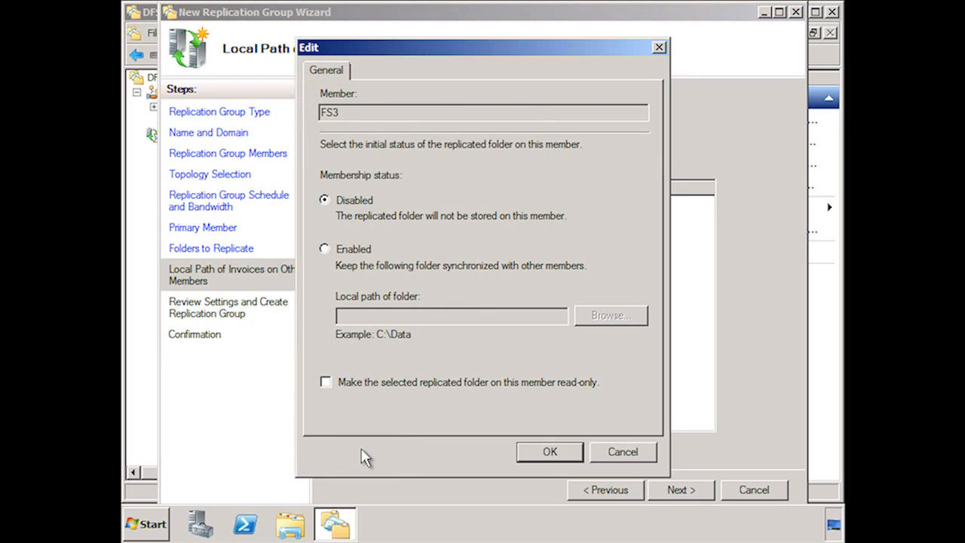
click(353, 255)
click(630, 318)
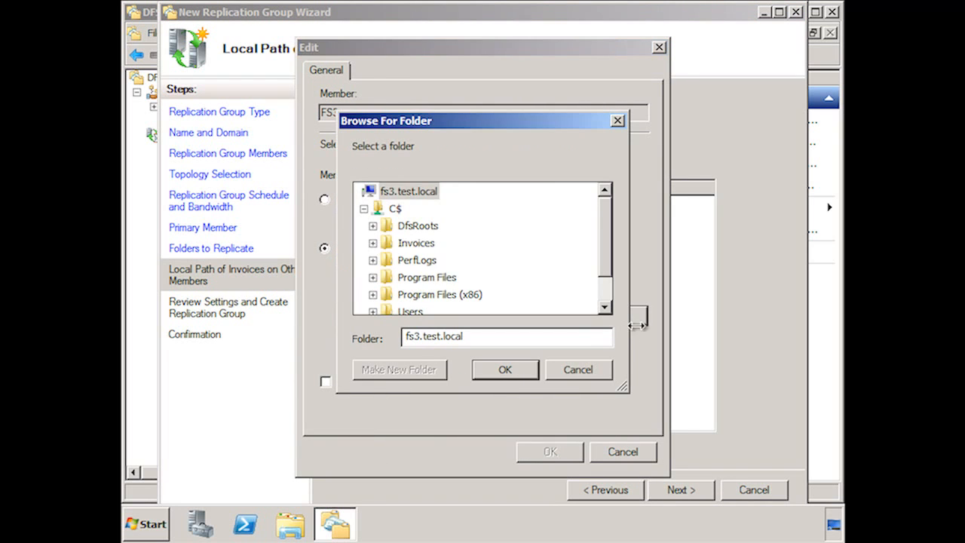
click(372, 226)
click(429, 260)
click(517, 369)
click(566, 457)
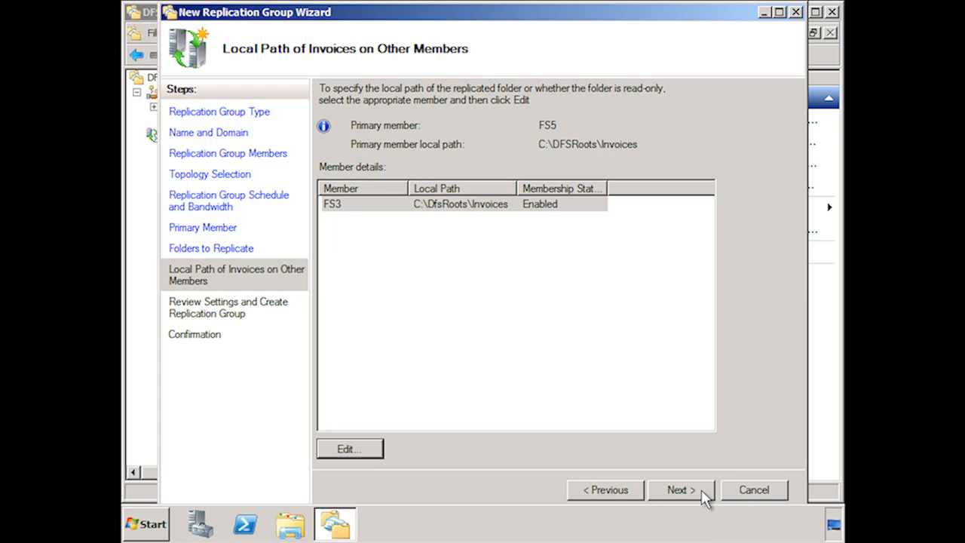
Review the settings, create the replication group and close the wizard.
click(681, 490)
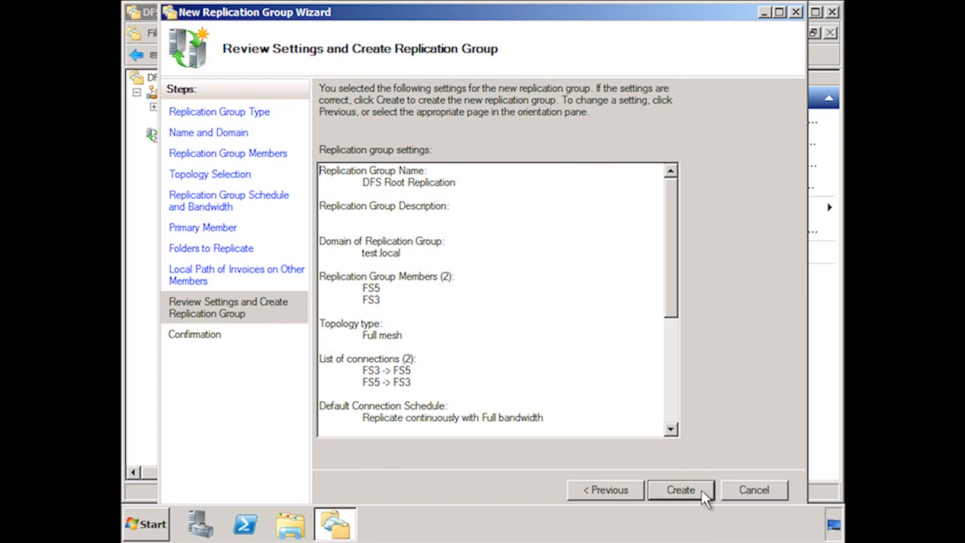
click(681, 489)
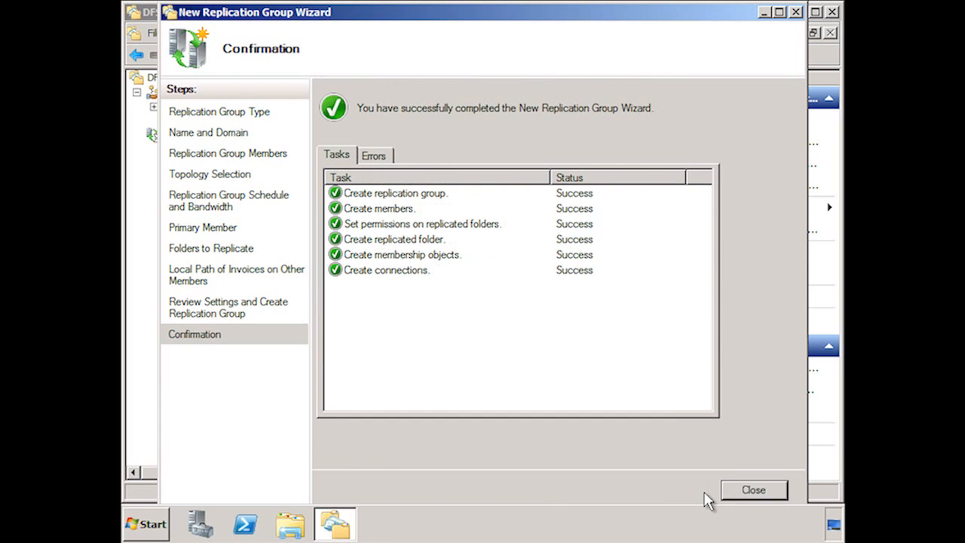
click(772, 496)
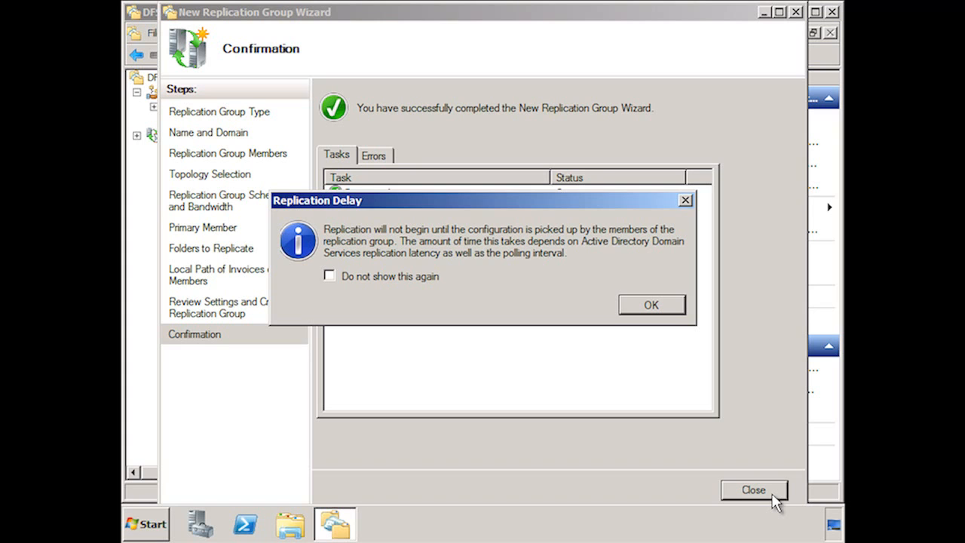
click(663, 310)
Trigger an immediate replication on the FS3 to FS5 connection of DFS Root Replication using the normal schedule.
click(137, 135)
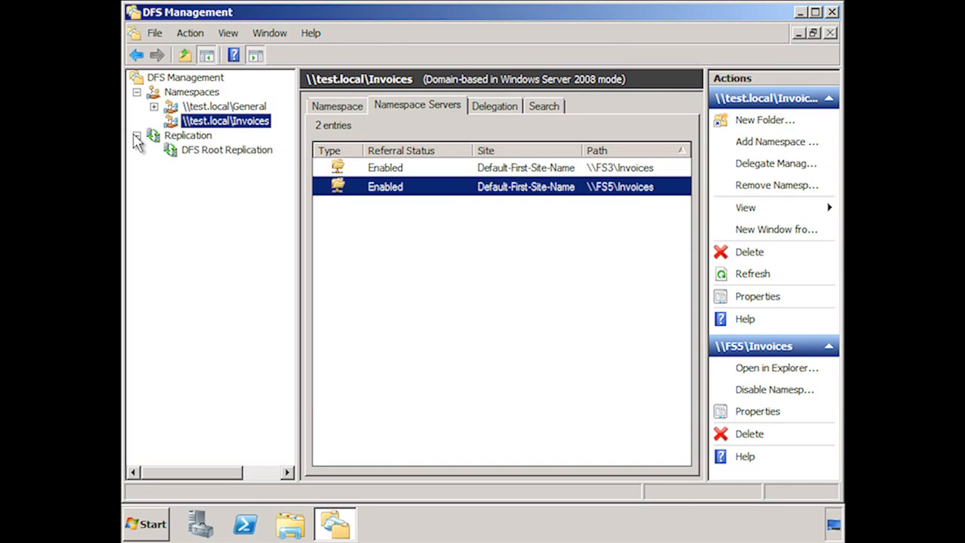
click(228, 150)
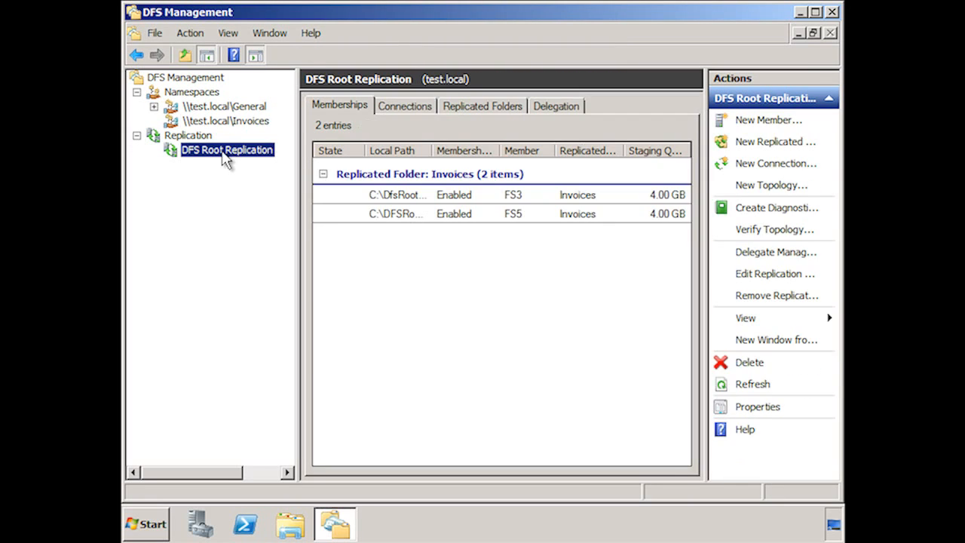
click(425, 106)
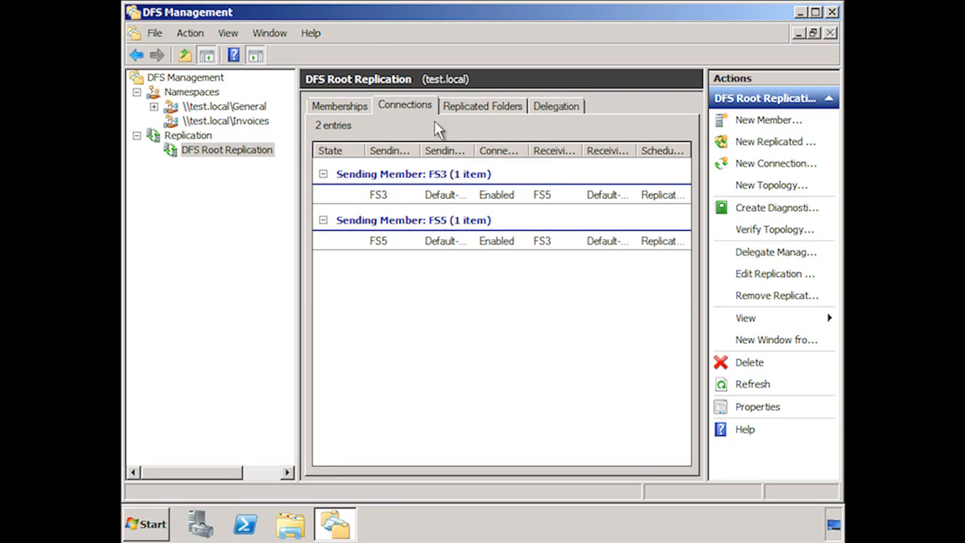
click(466, 197)
right_click(466, 200)
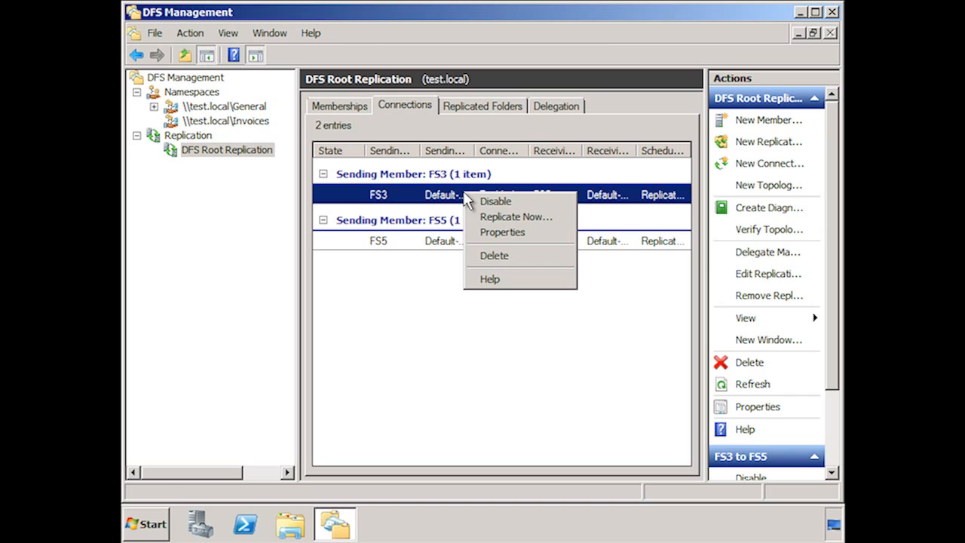
click(559, 218)
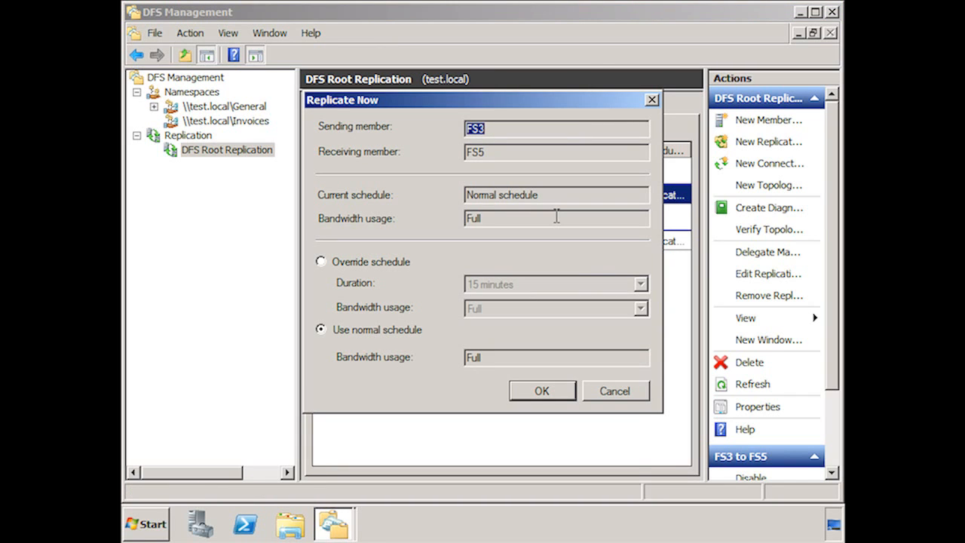
click(567, 393)
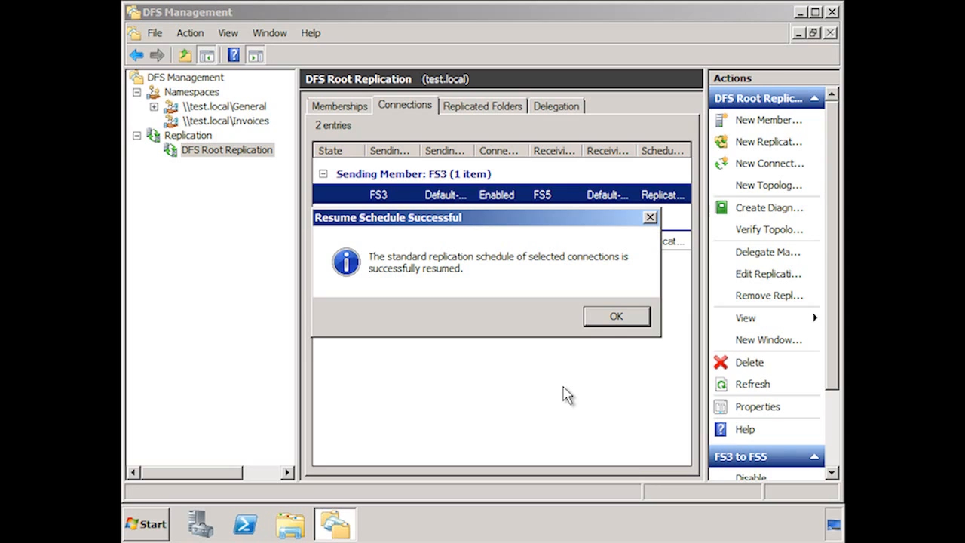
click(616, 316)
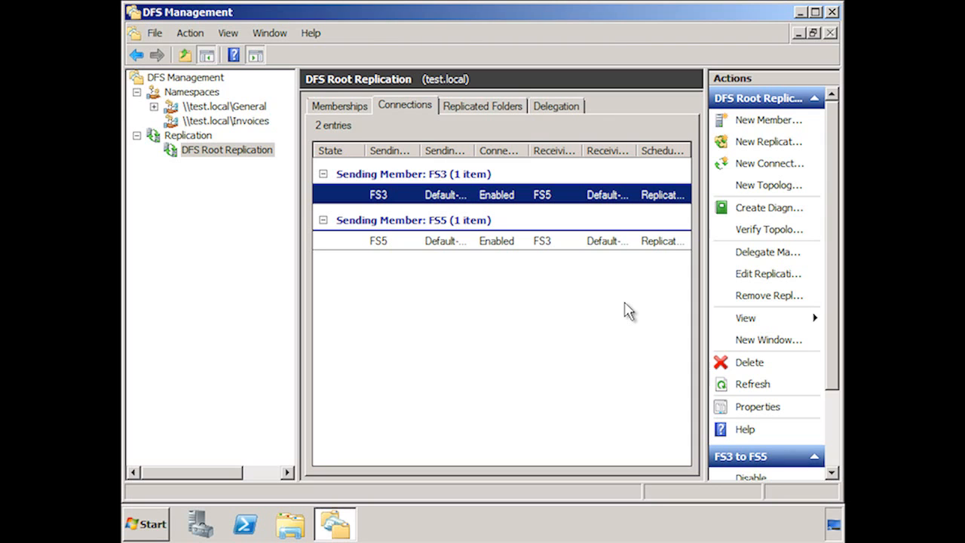
Open the Invoices namespace's FS3 server share in Explorer to inspect its folders, then close it.
click(241, 122)
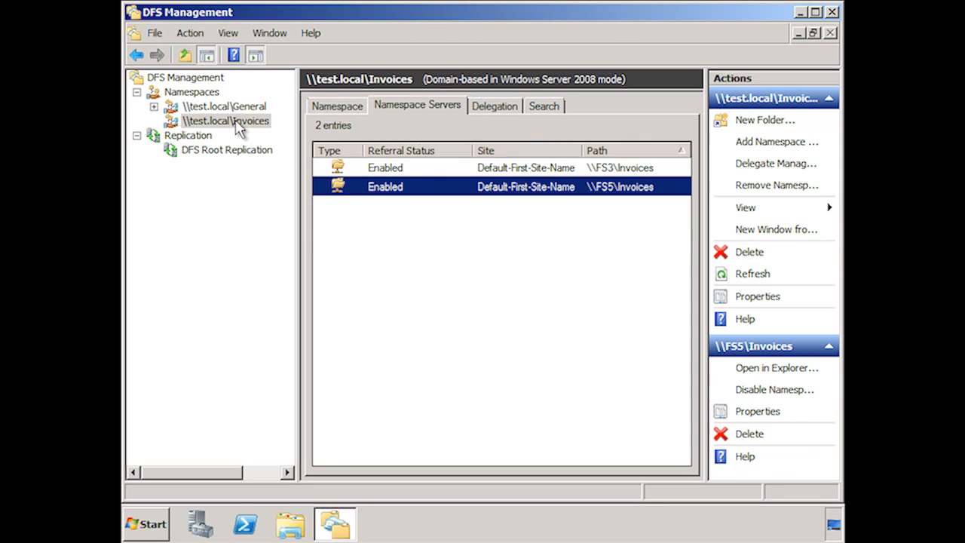
right_click(403, 168)
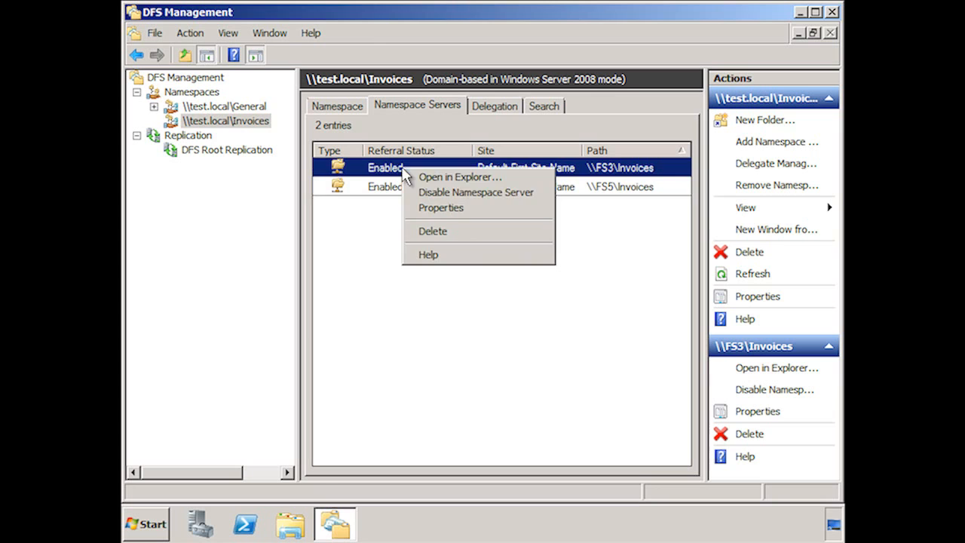
click(524, 178)
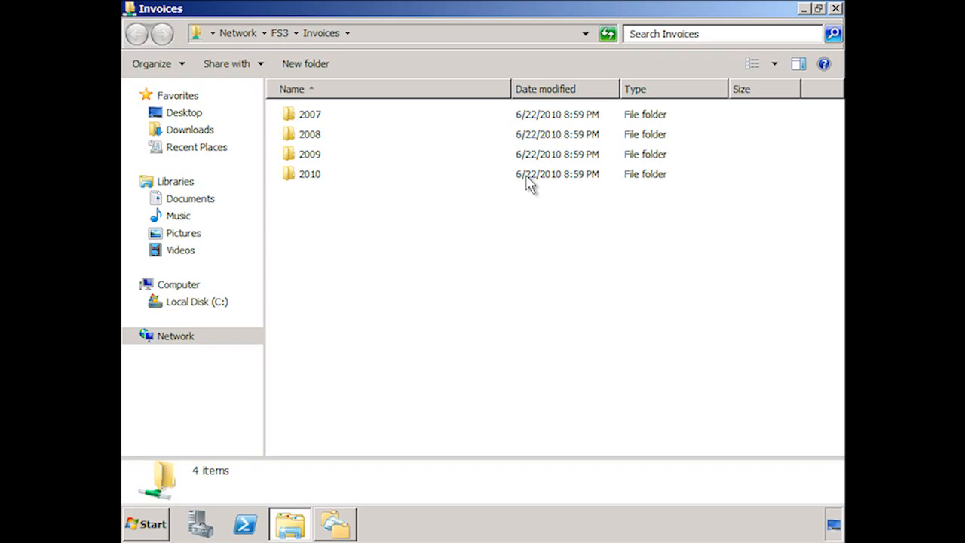
click(834, 10)
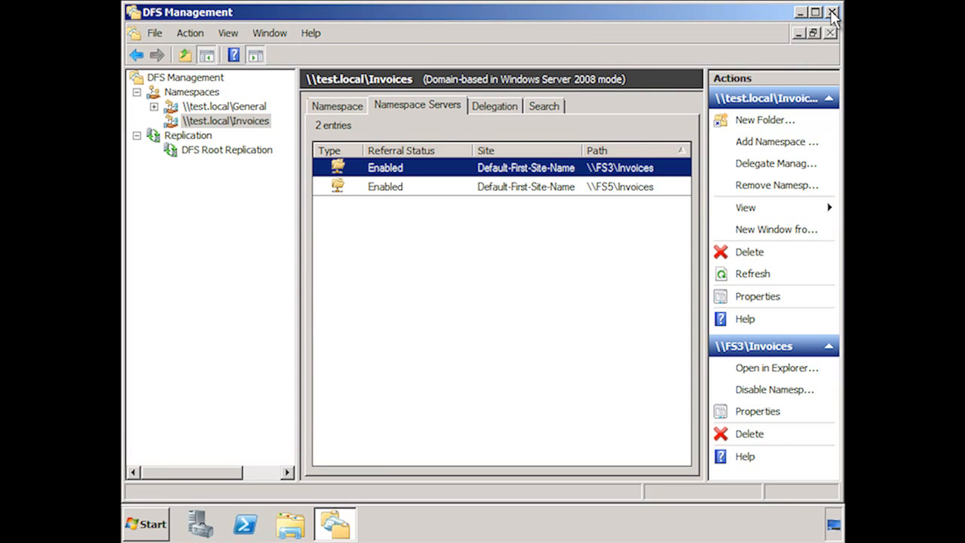
Add \\FS5\Software as a second folder target for the Software folder in the General namespace, without creating a replication group.
click(222, 107)
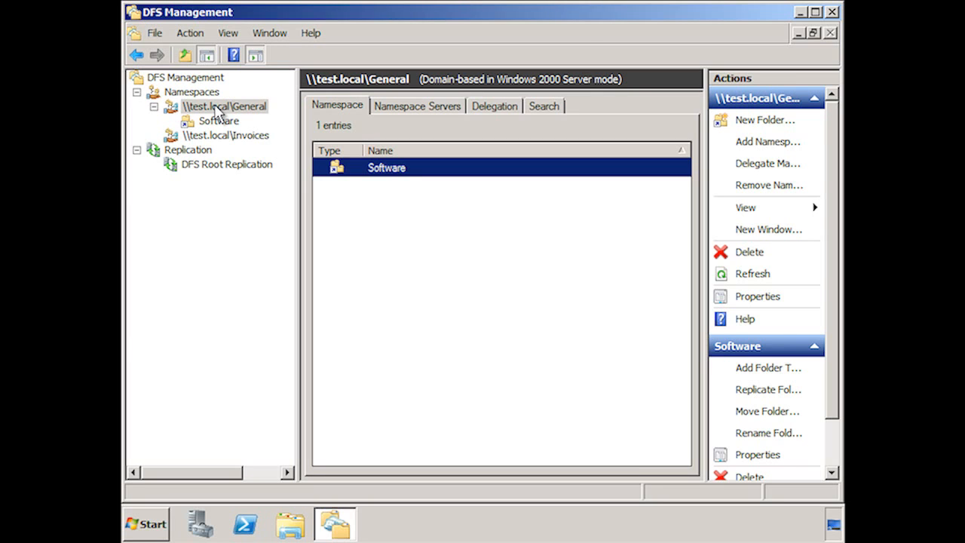
click(216, 122)
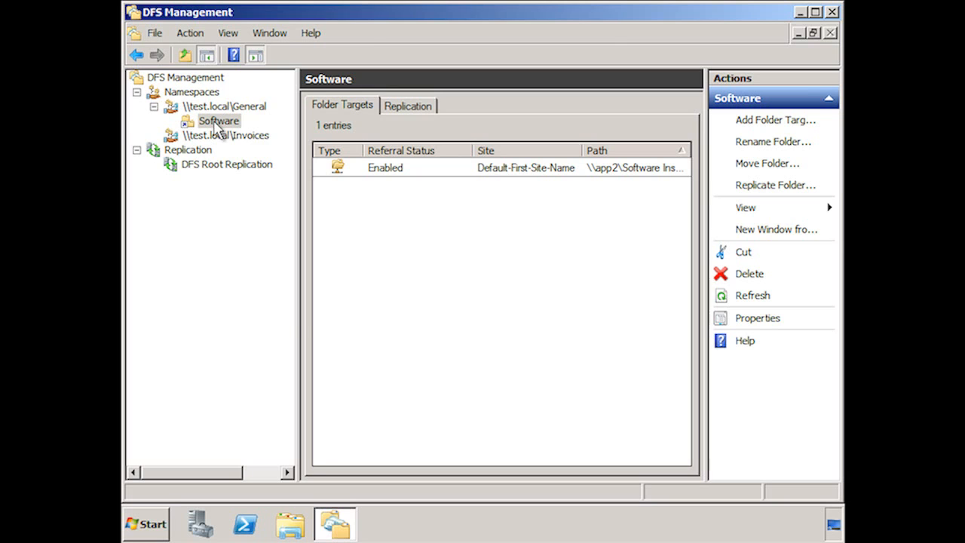
right_click(215, 122)
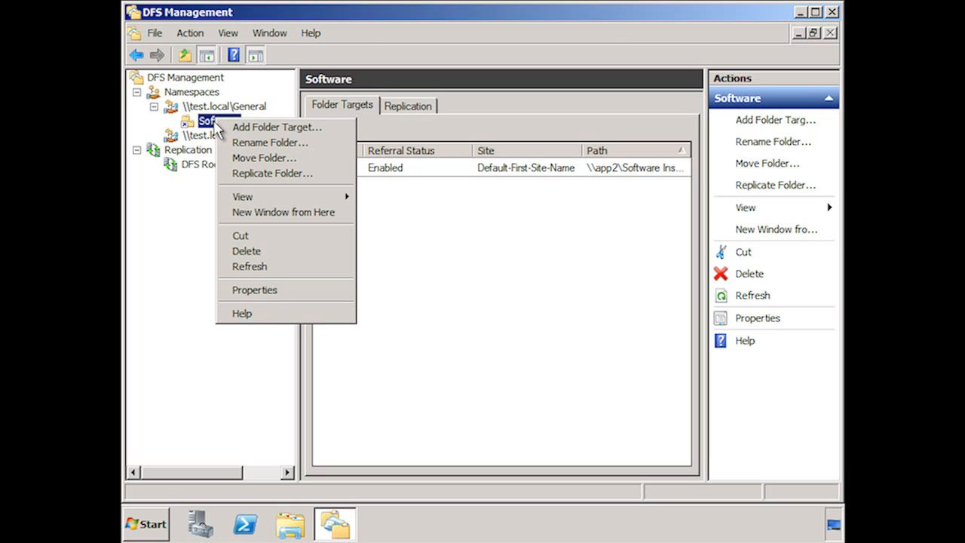
click(337, 133)
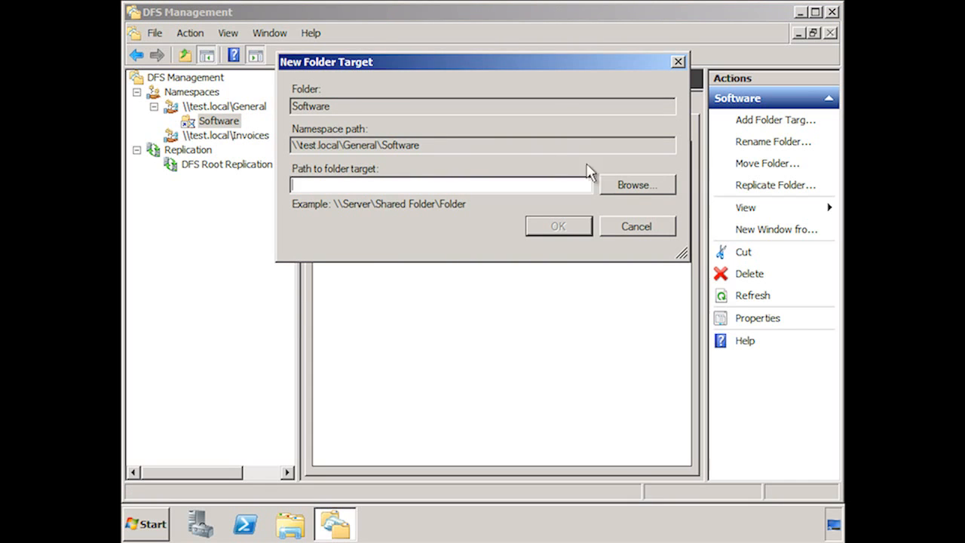
click(635, 185)
click(401, 53)
key(BackSpace)
text(5)
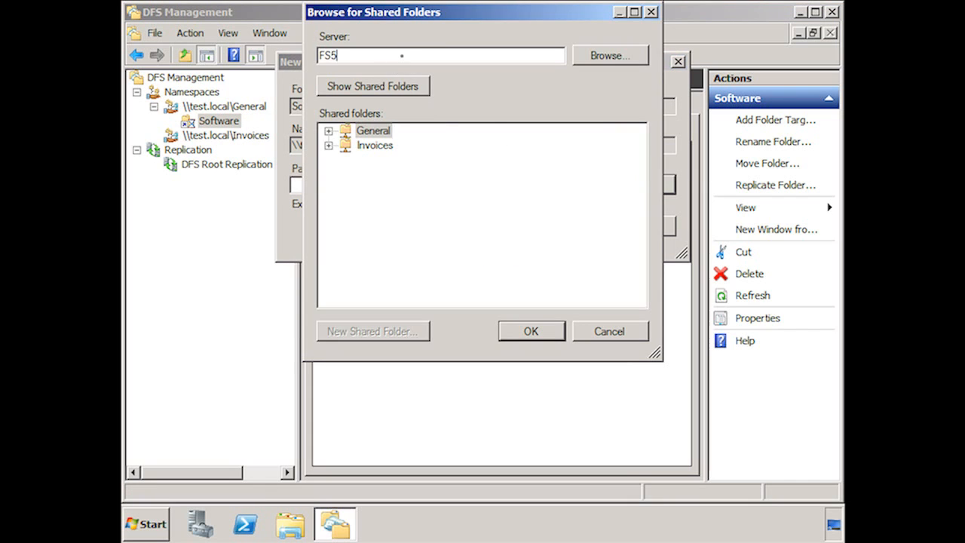
key(Return)
click(390, 147)
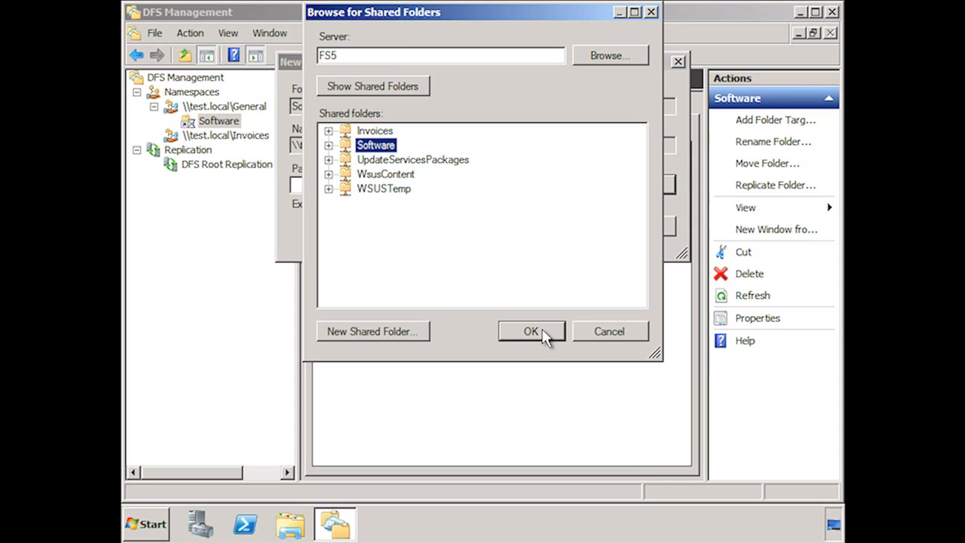
click(544, 336)
click(571, 227)
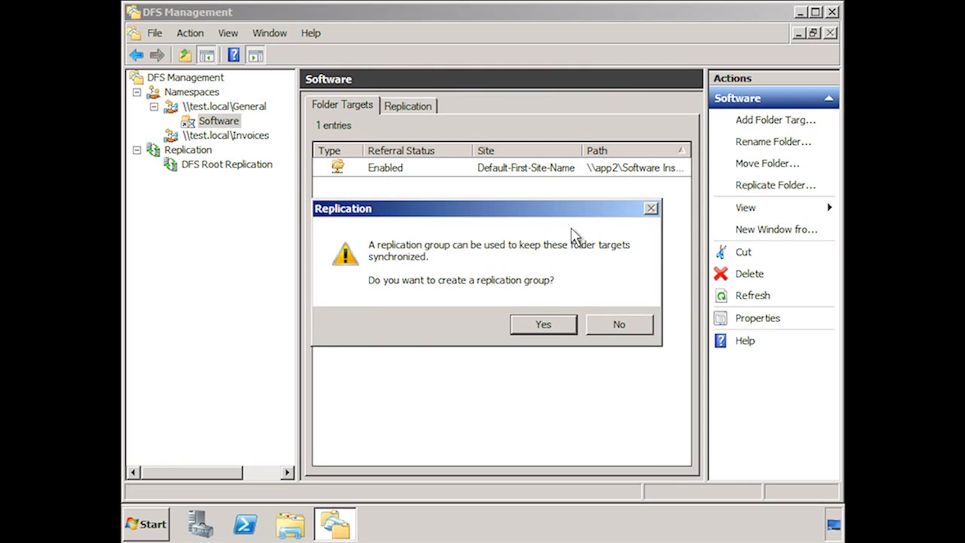
click(619, 324)
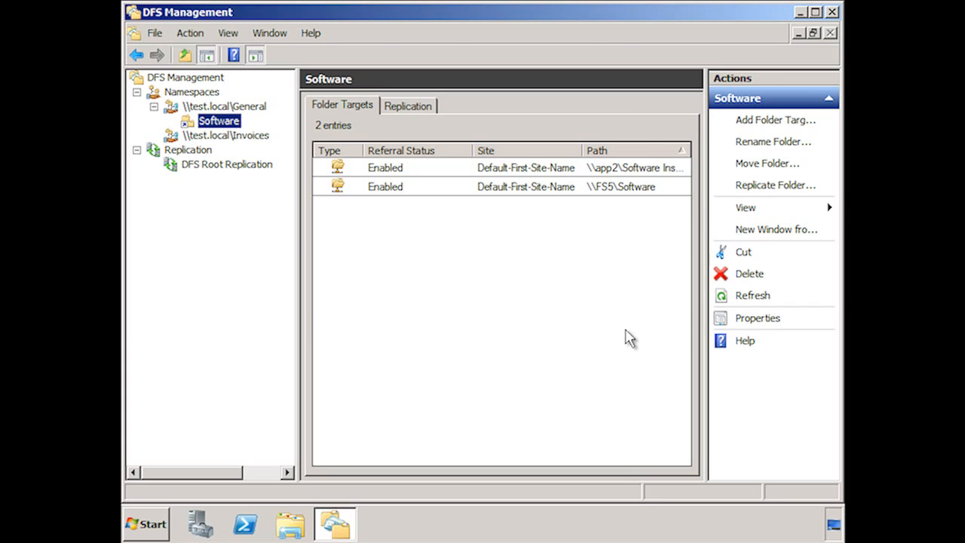
click(625, 330)
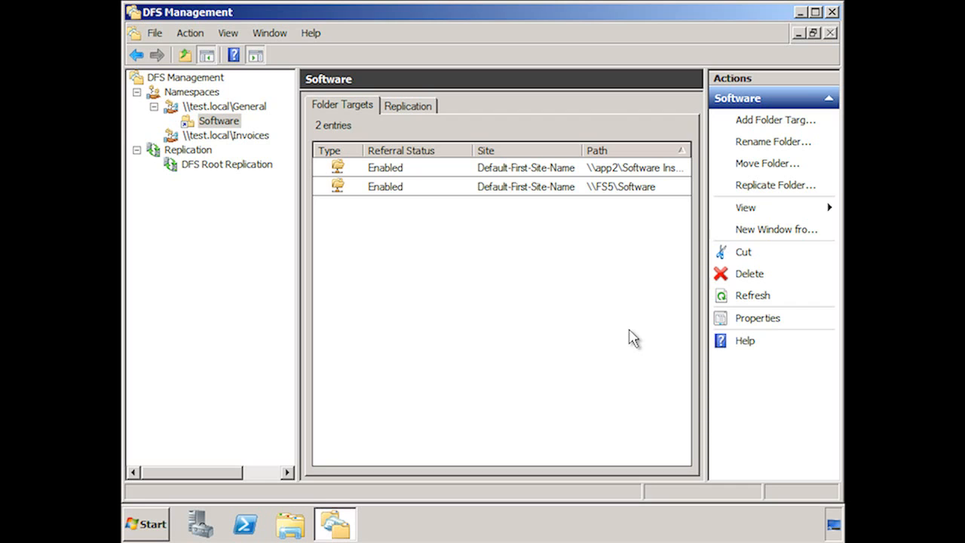
click(423, 110)
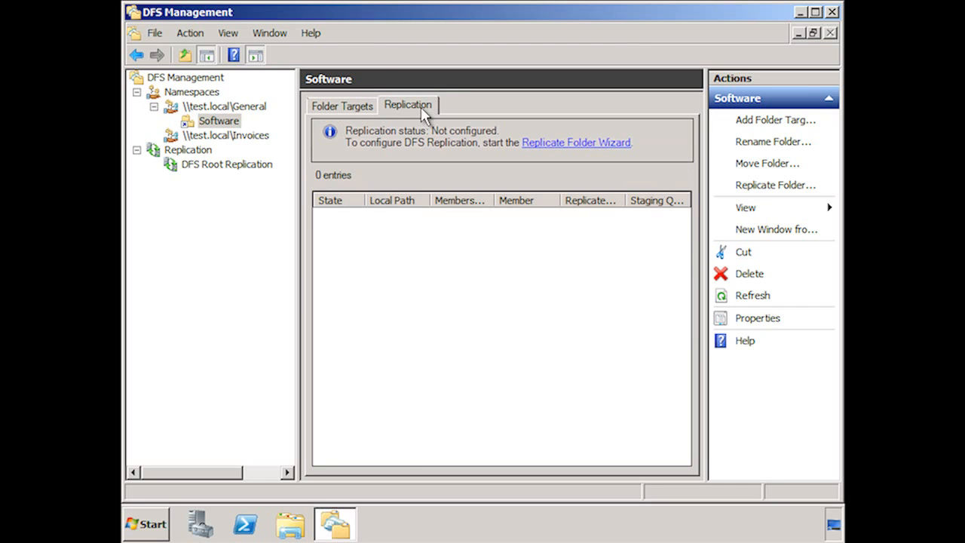
click(624, 149)
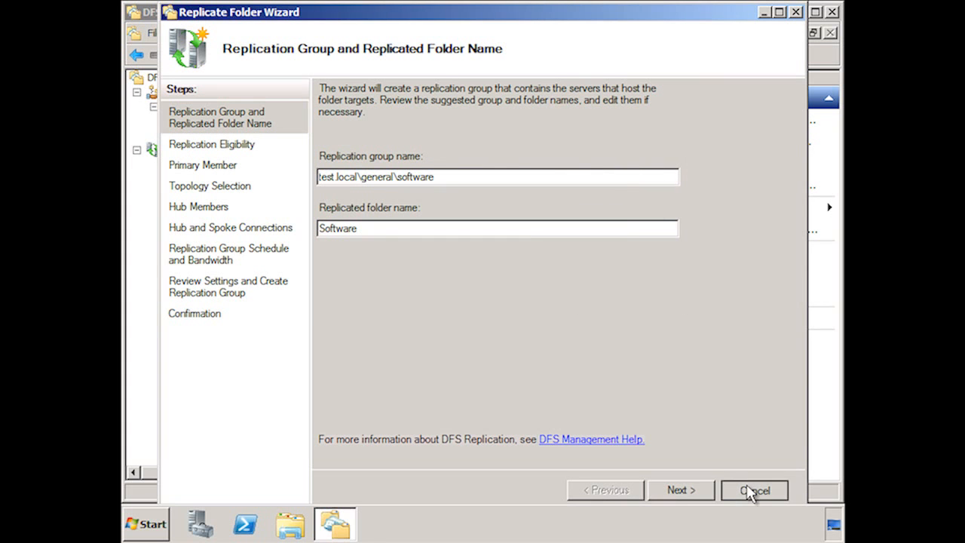
click(752, 489)
click(525, 316)
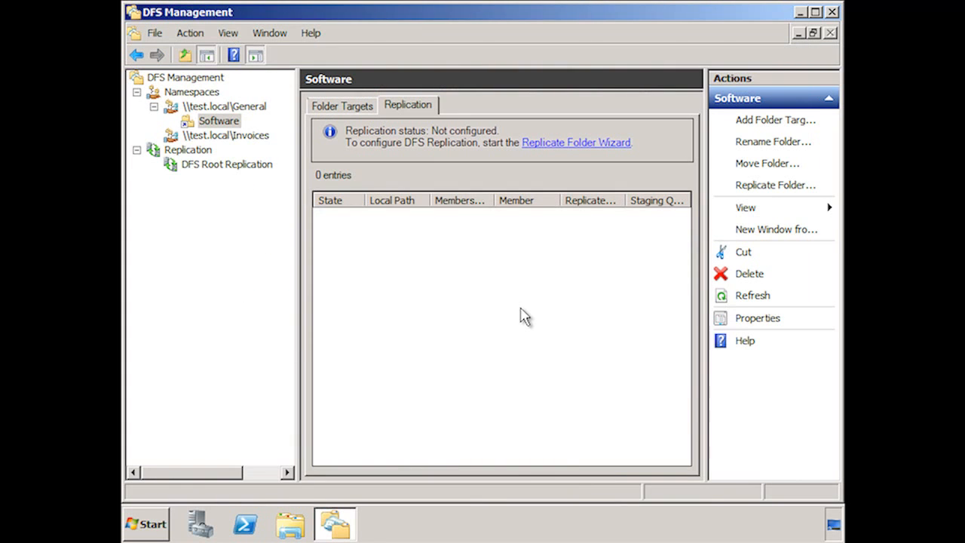
In the Invoices namespace properties, set the referral ordering method to Exclude targets outside of the client's site.
right_click(239, 136)
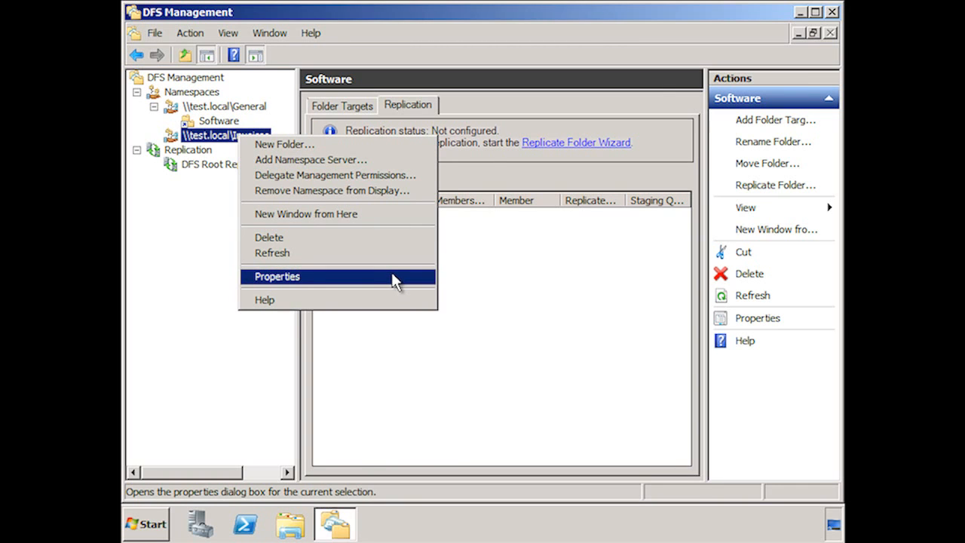
click(395, 281)
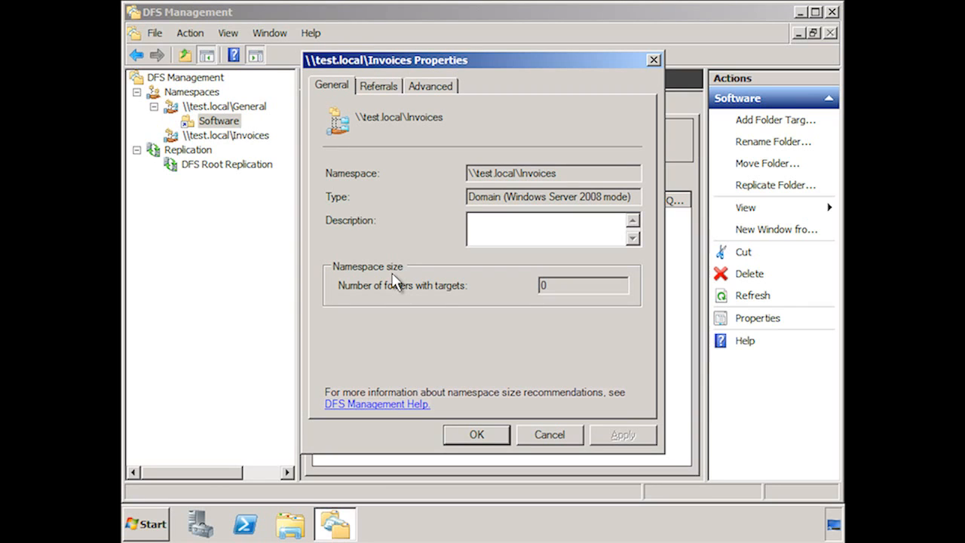
click(375, 87)
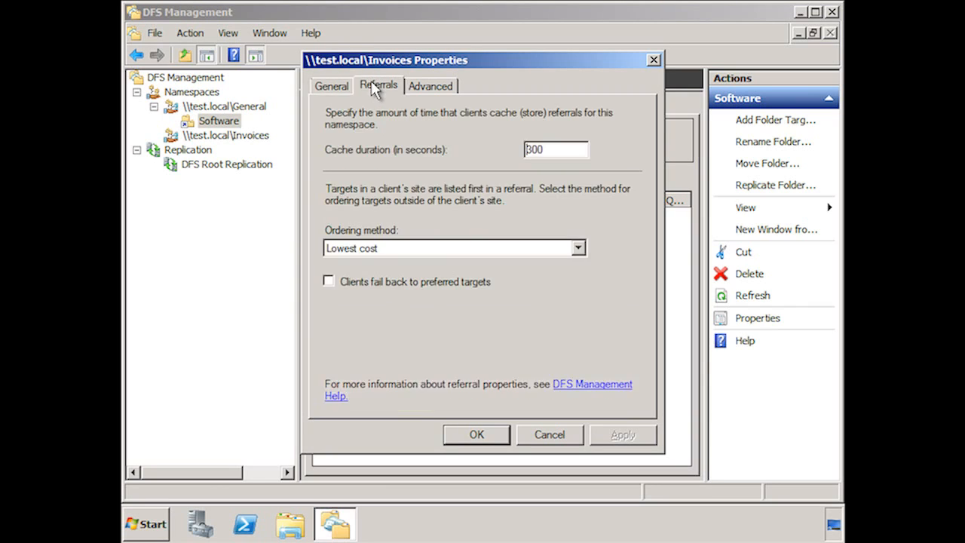
click(578, 248)
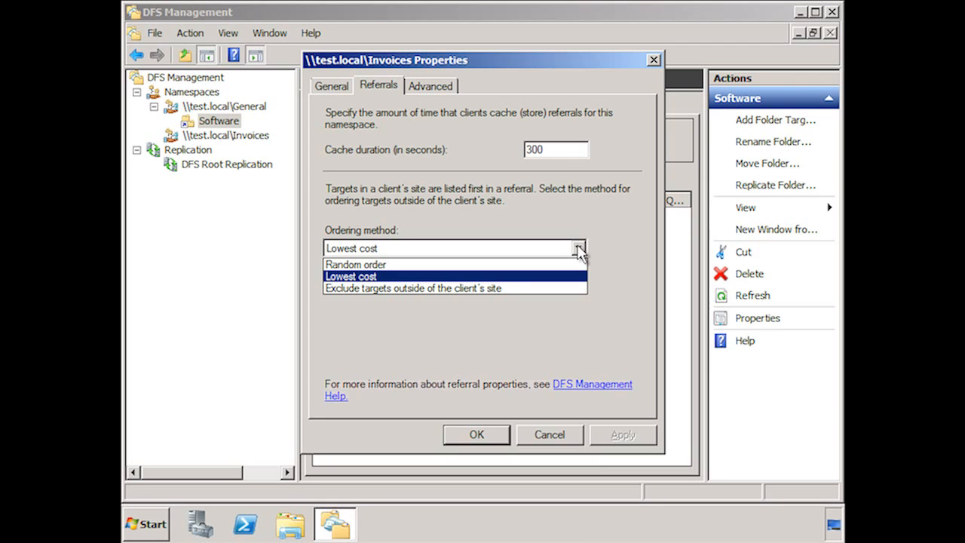
click(580, 293)
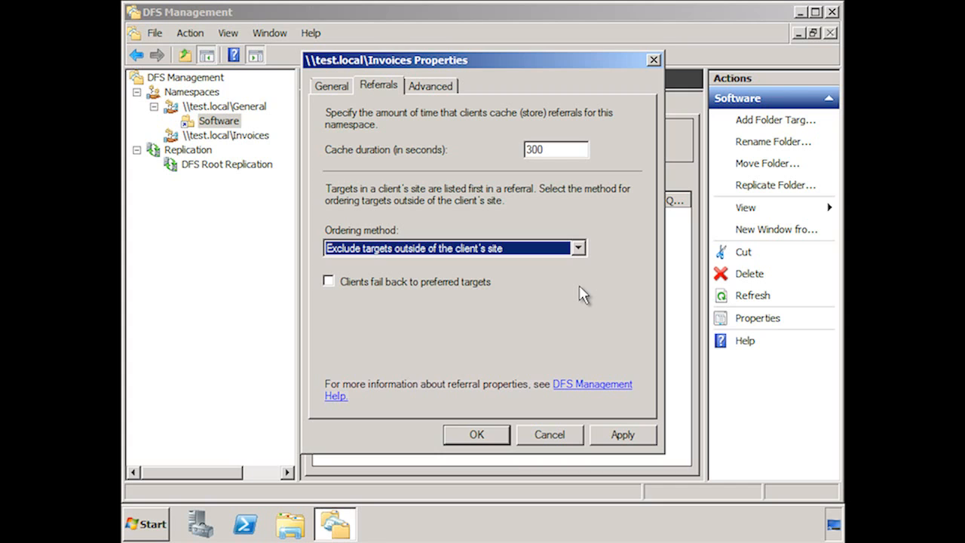
Set namespace polling to Optimize for scalability and enable access-based enumeration for the Invoices namespace.
click(446, 87)
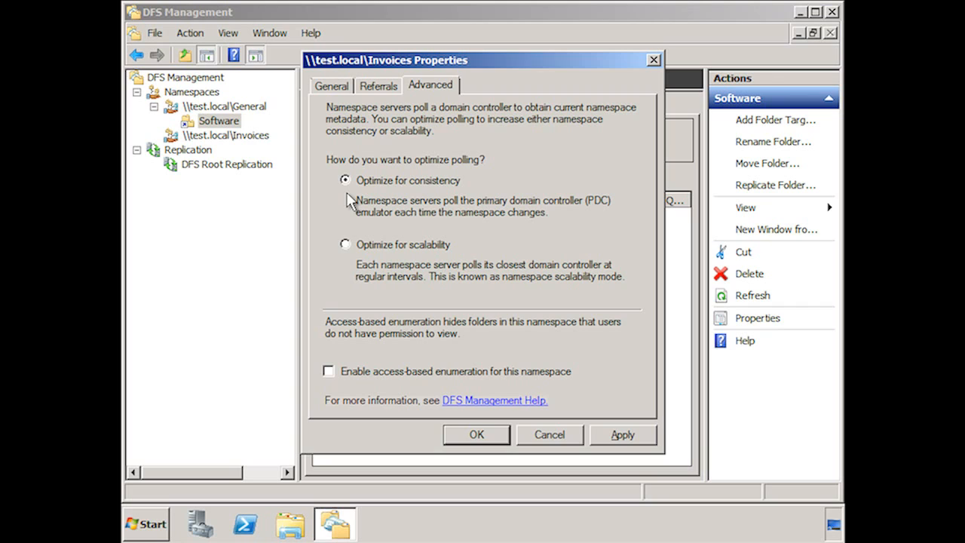
click(345, 243)
click(330, 371)
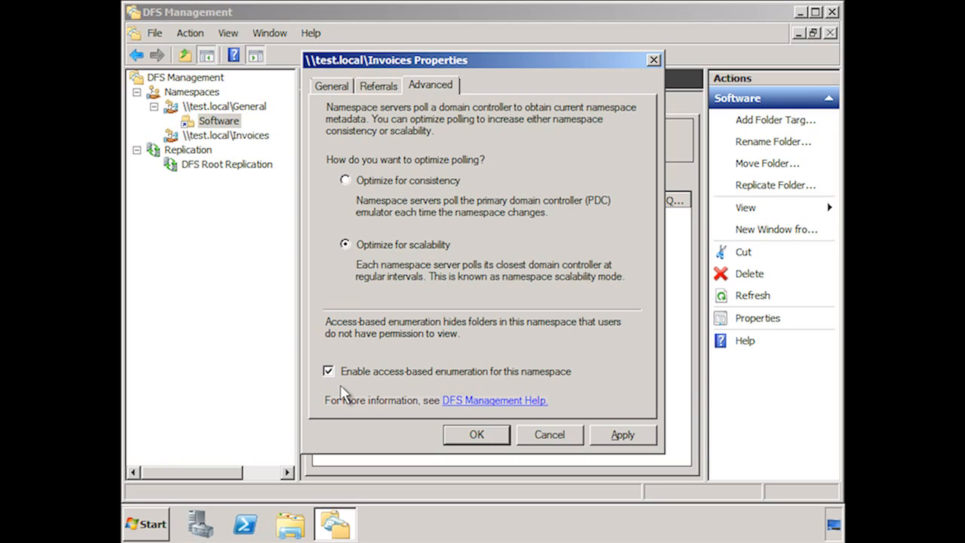